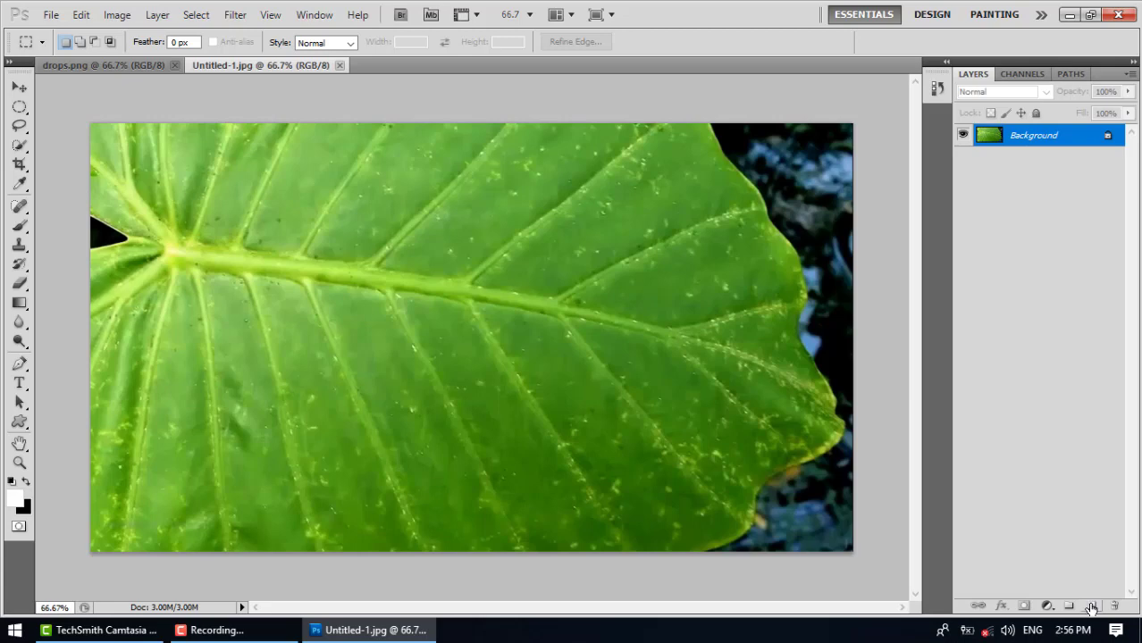
Step: Add a new layer and make a small circular selection above the leaf's central vein
left_click(1091, 607)
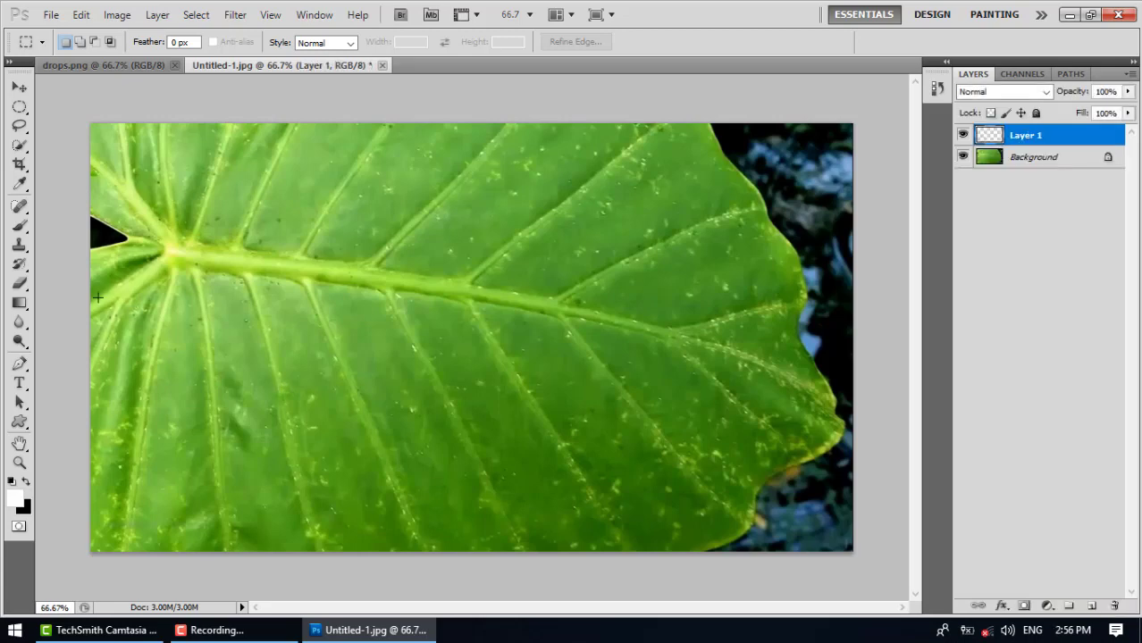
left_click(18, 107)
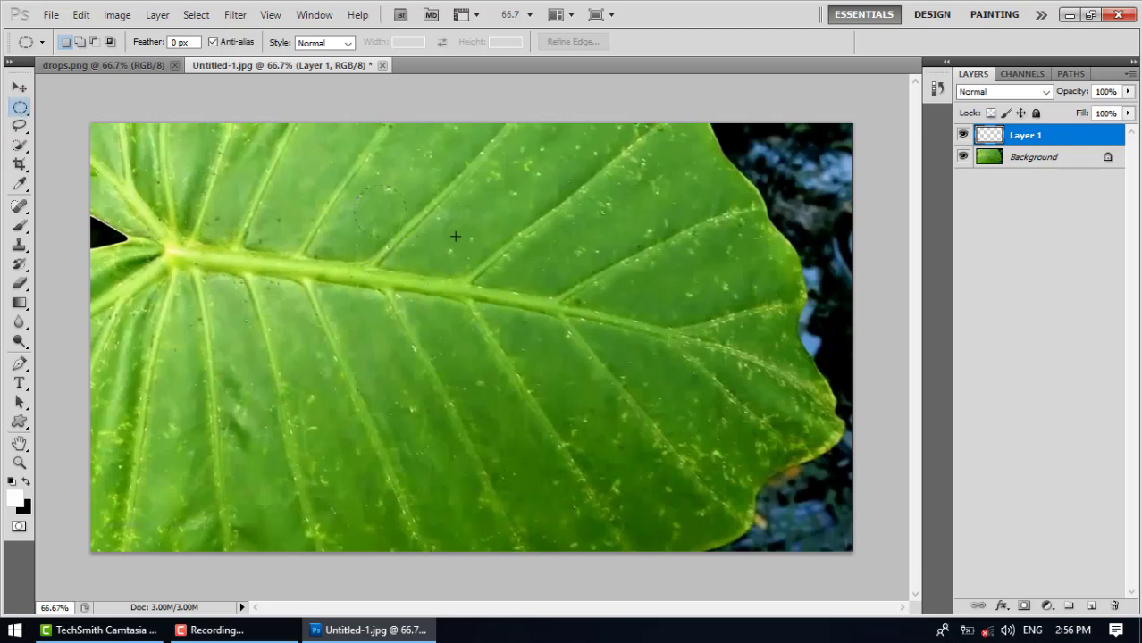
left_click_drag(451, 230, 451, 231)
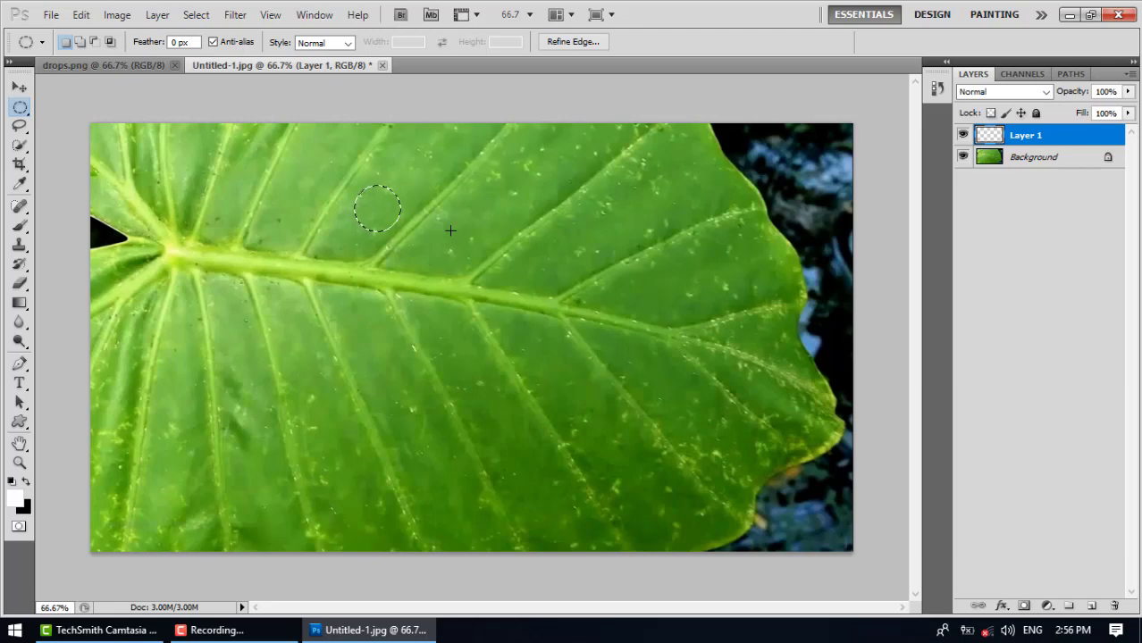
left_click(989, 93)
left_click(986, 92)
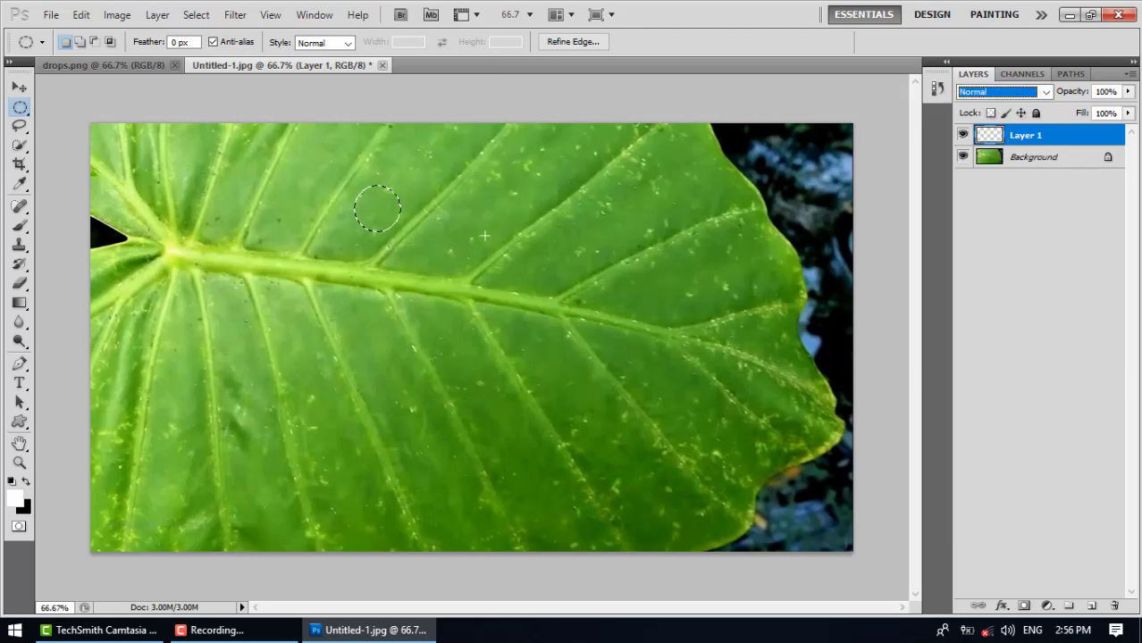
Step: Fill the circular selection with a diagonal linear Black, White gradient, darkest at its upper left, and clear the selection
left_click(19, 303)
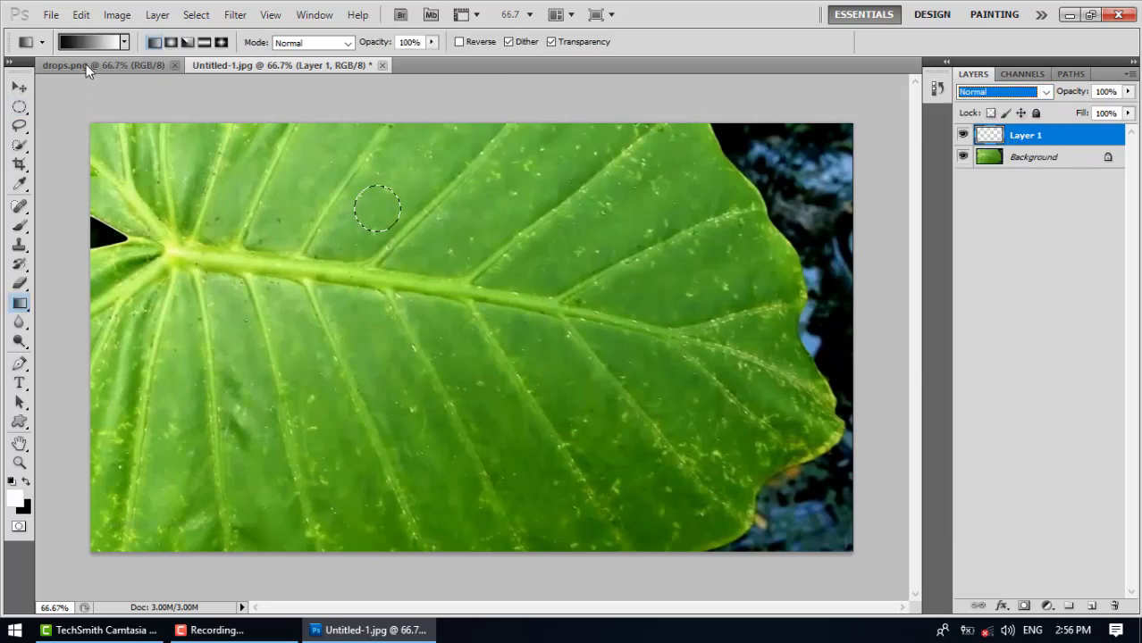
left_click(105, 42)
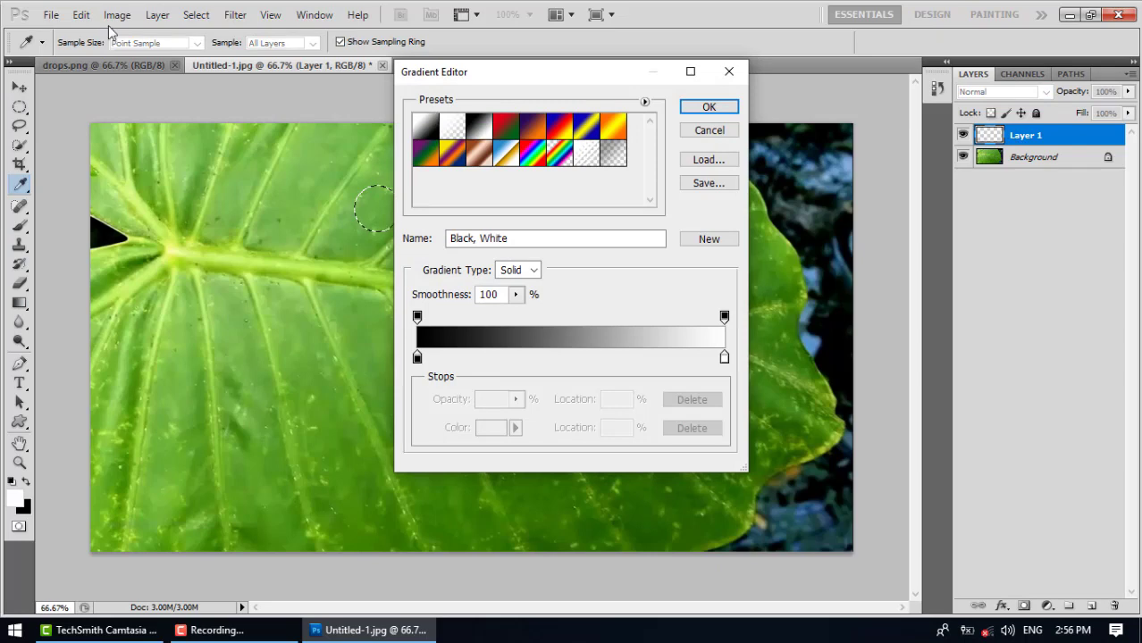
key("Return")
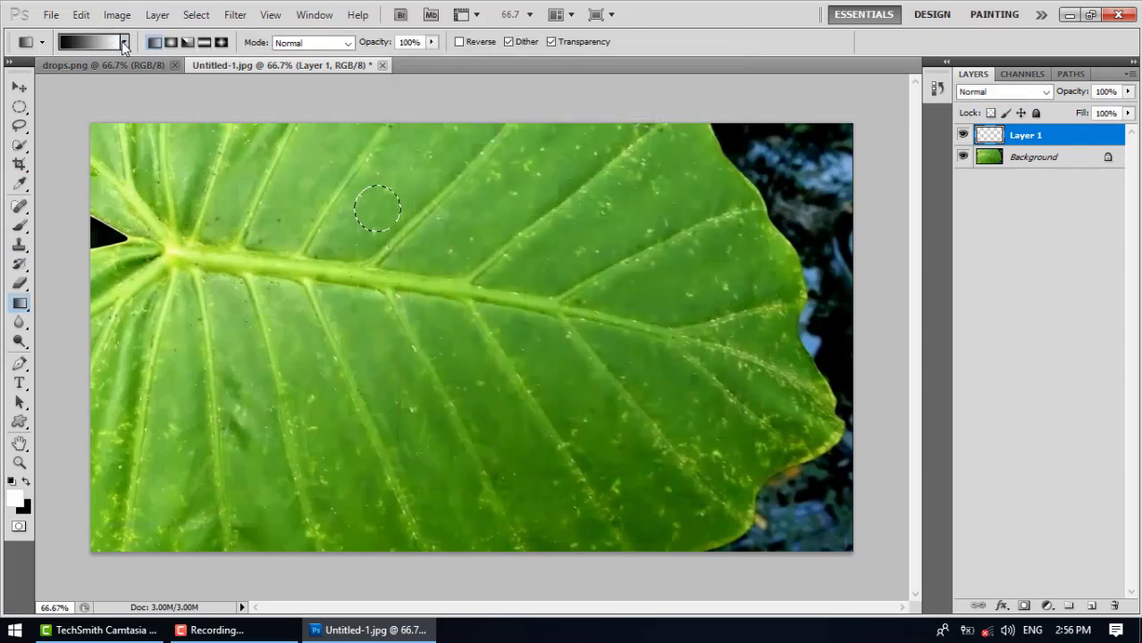
left_click(105, 42)
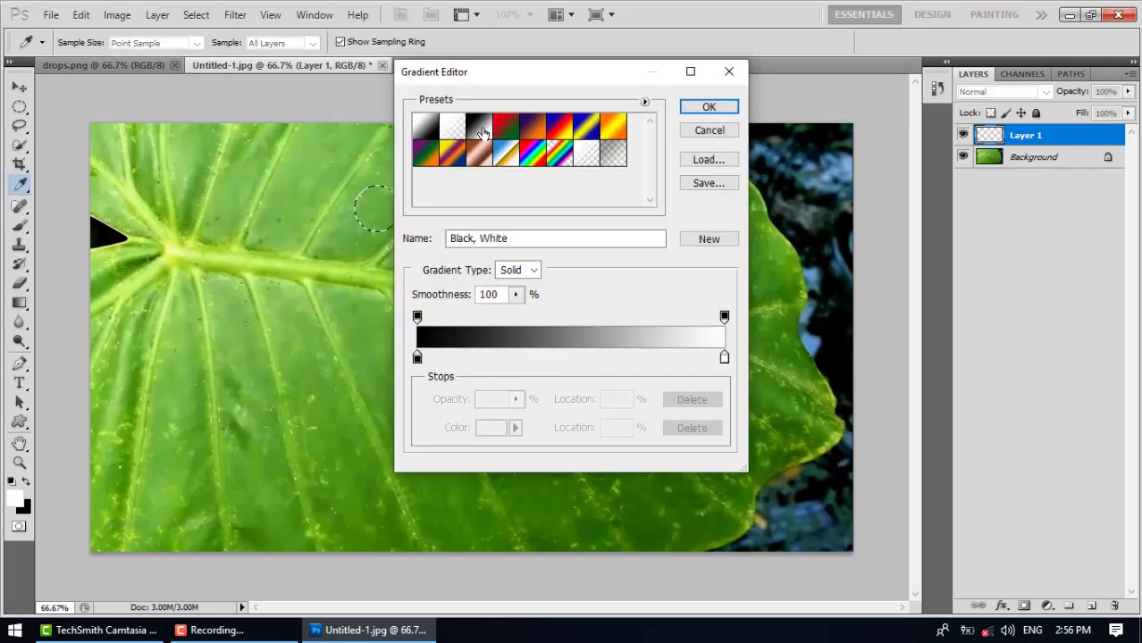
left_click(708, 107)
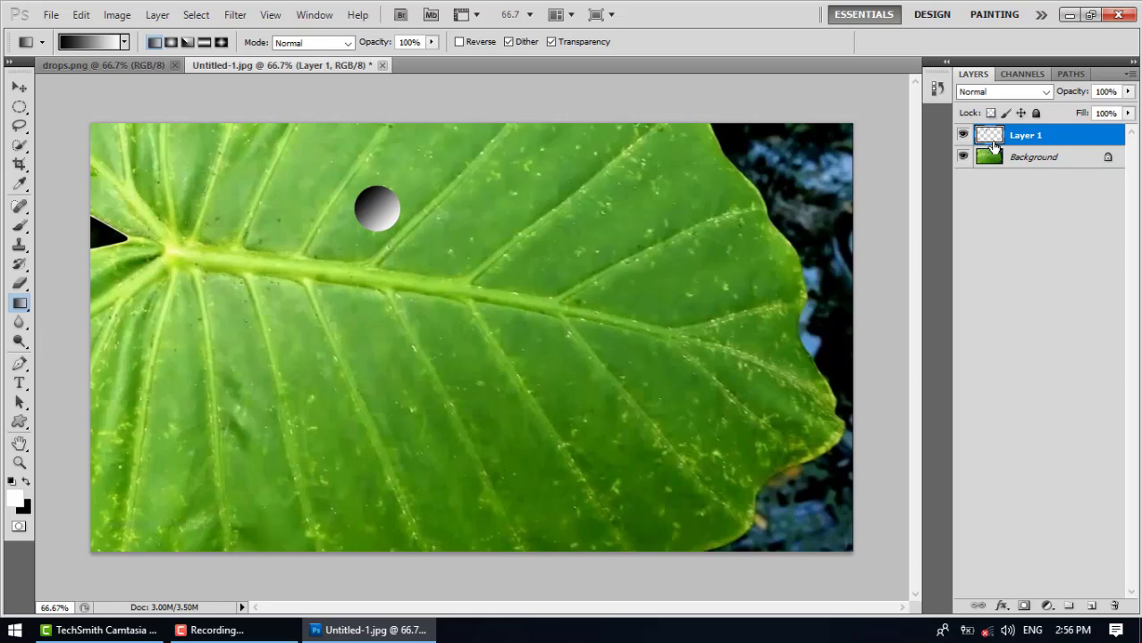
left_click(196, 14)
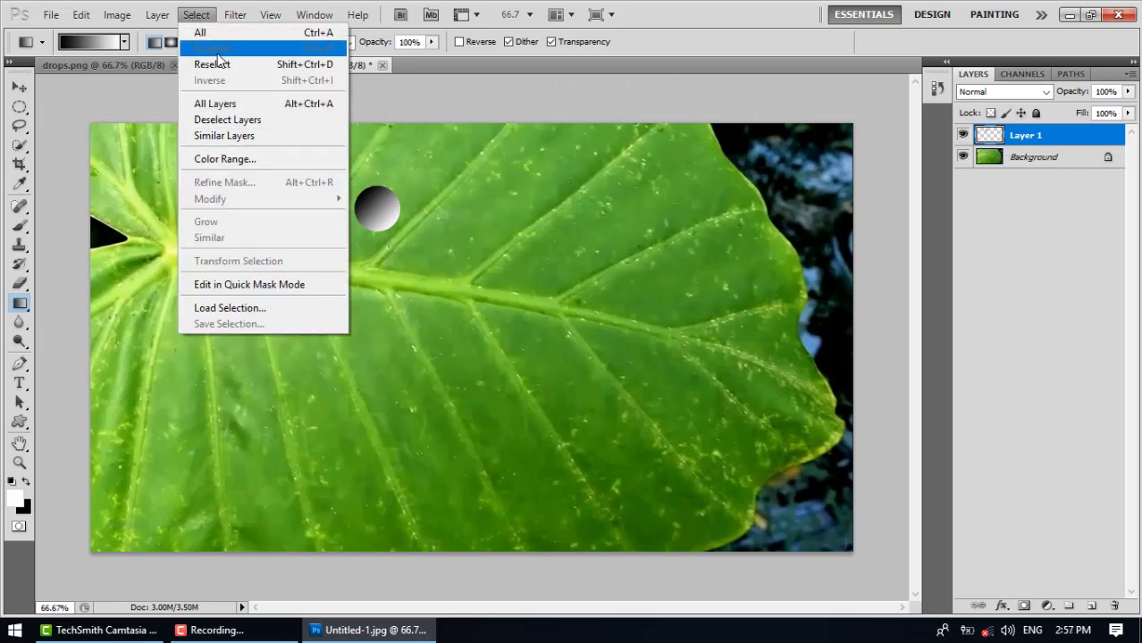
left_click(1036, 215)
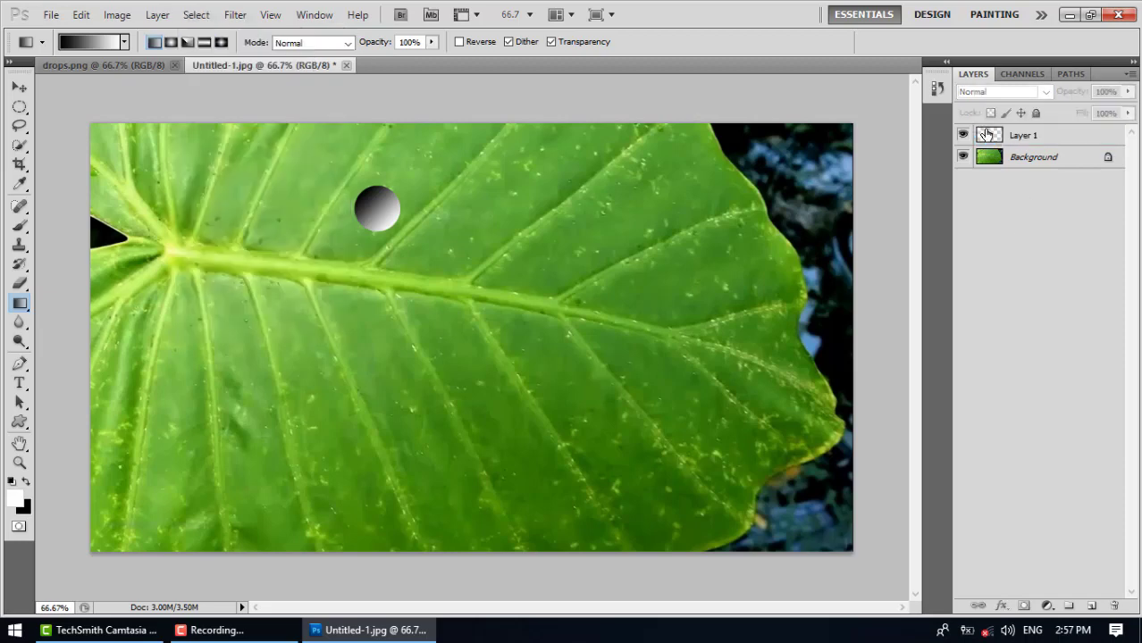
Step: Set the blend mode of Layer 1, which holds the gradient circle, to Overlay
left_click(984, 135)
left_click(989, 91)
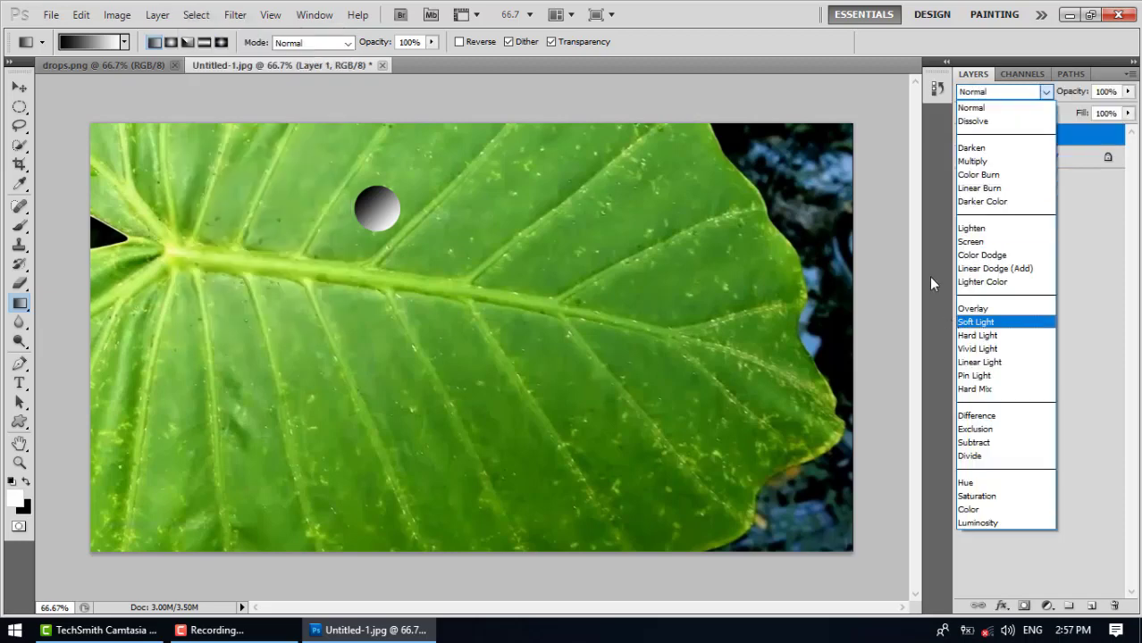
left_click(975, 309)
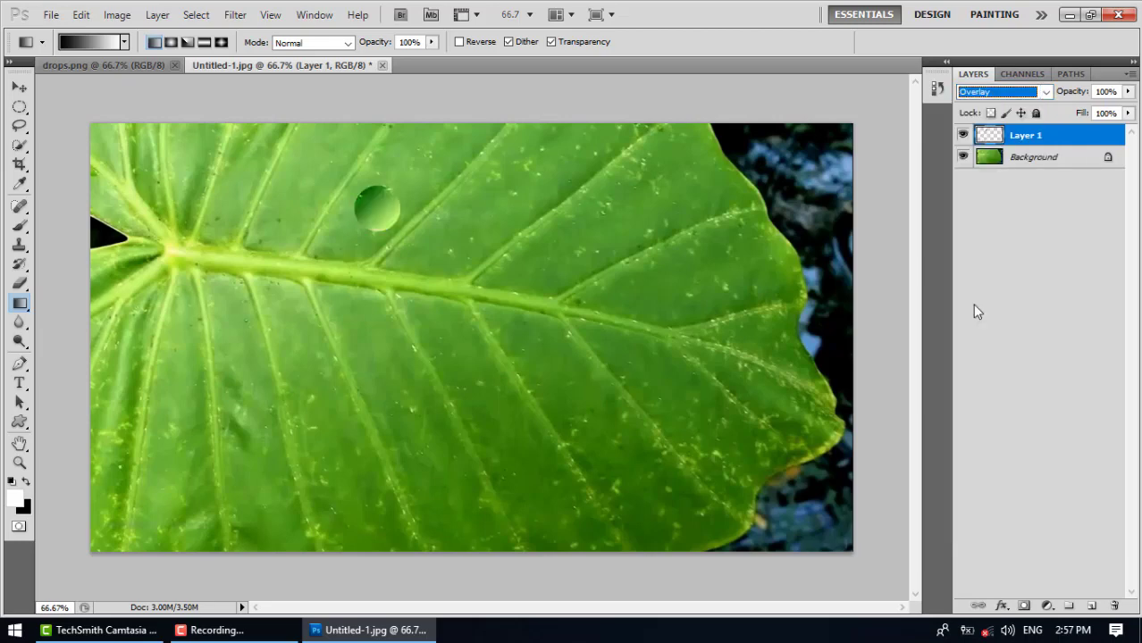
double_click(986, 140)
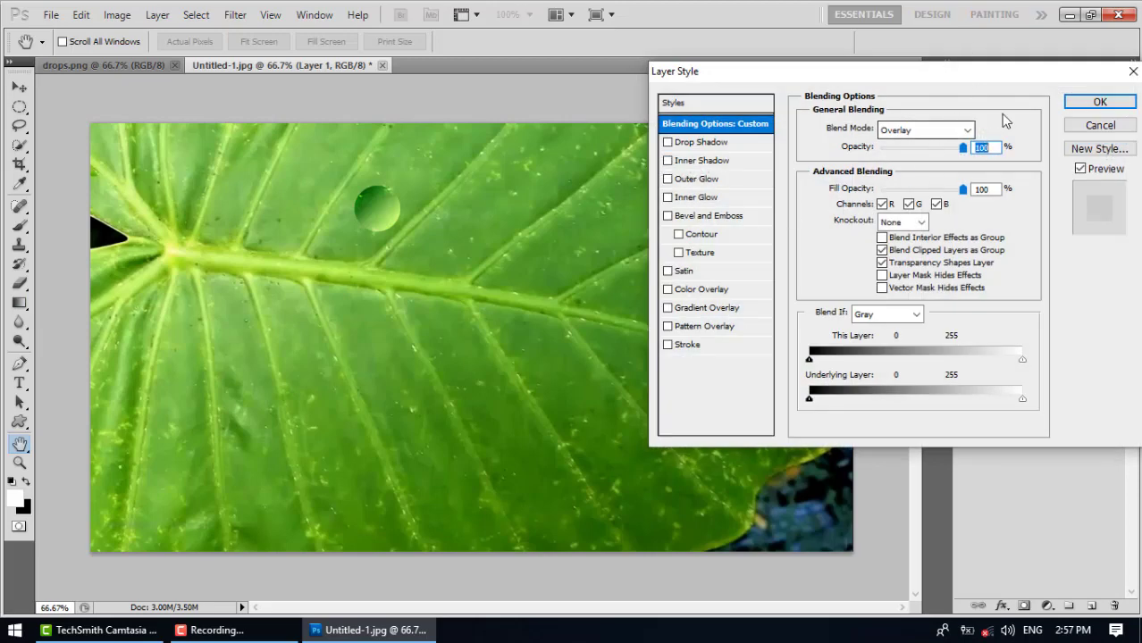
left_click(1100, 125)
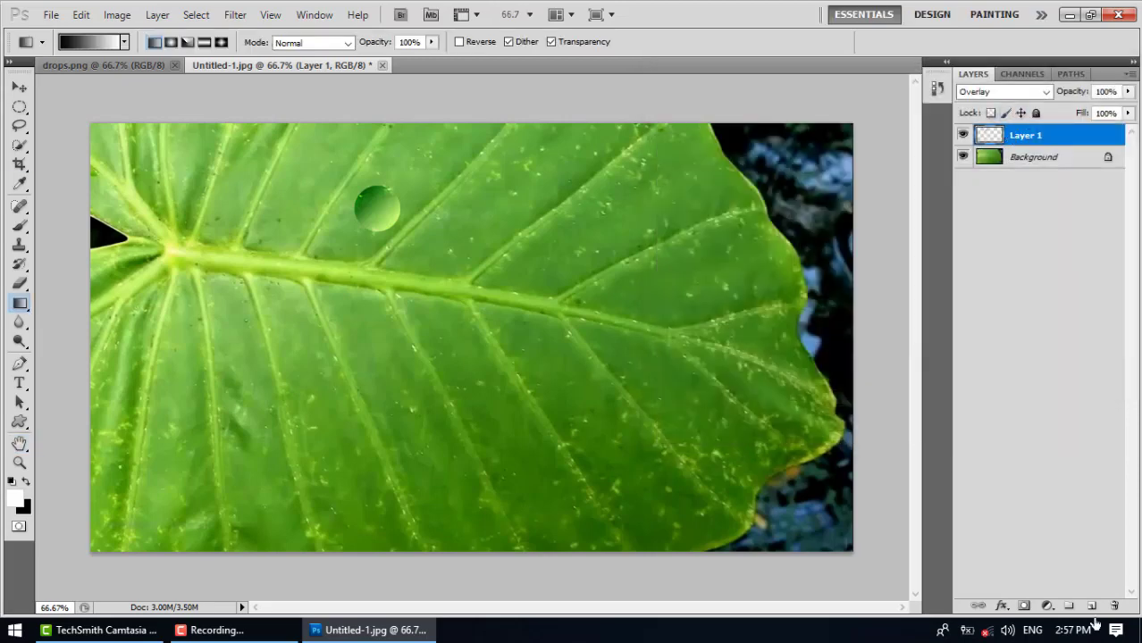
left_click(1049, 606)
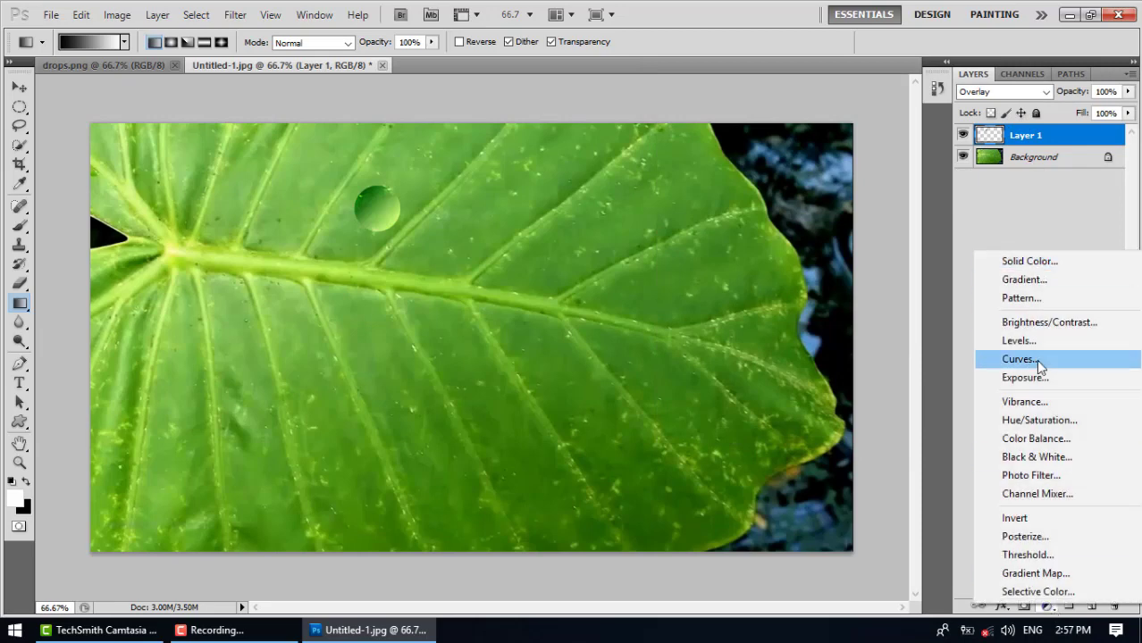
left_click(1005, 234)
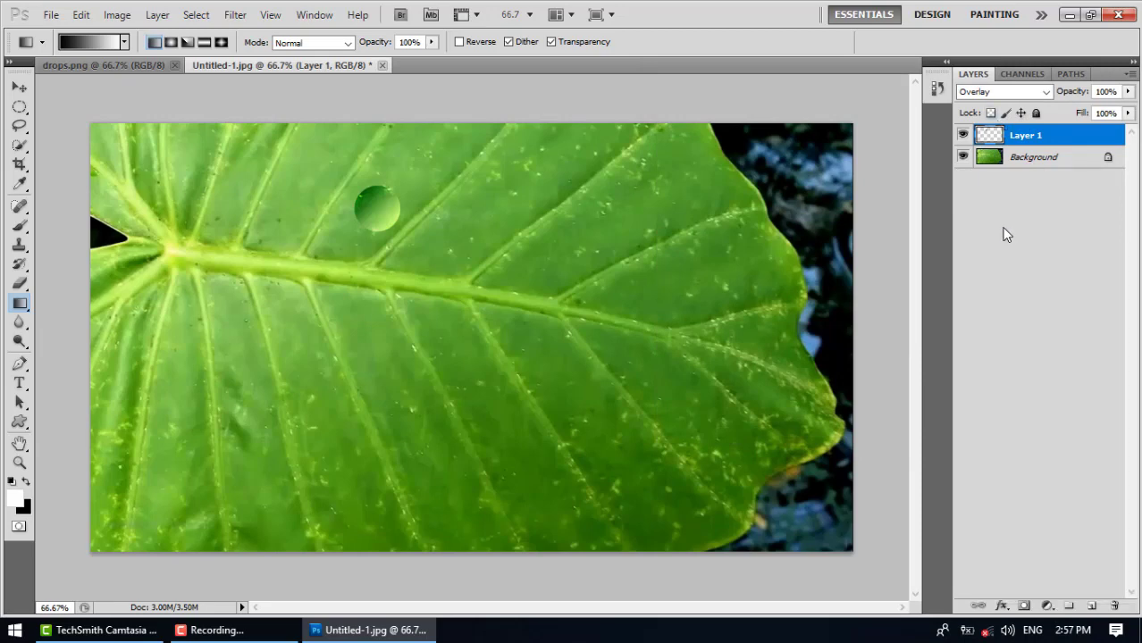
left_click(1002, 606)
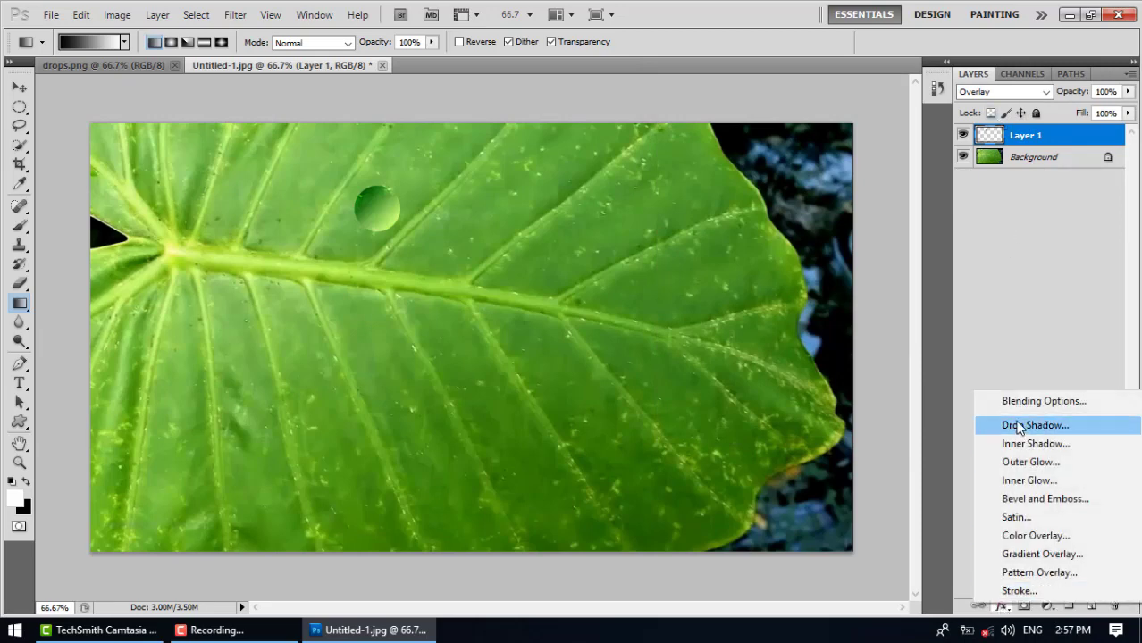
right_click(1010, 139)
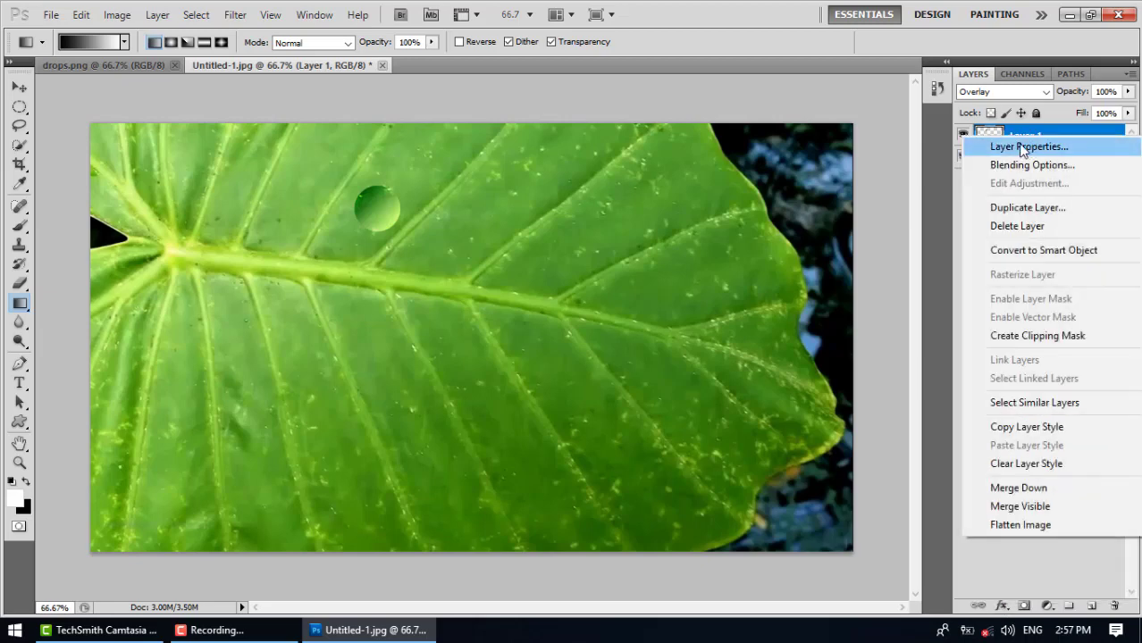
left_click(997, 135)
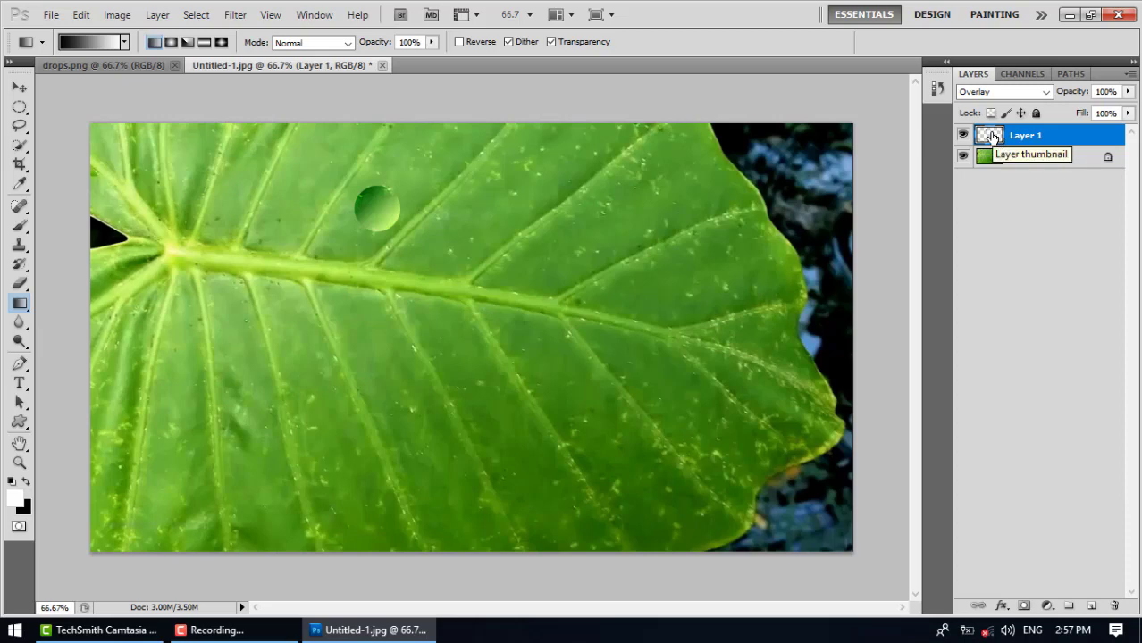
Step: Enable the Inner Shadow effect in Layer 1's layer style and show its settings
double_click(992, 135)
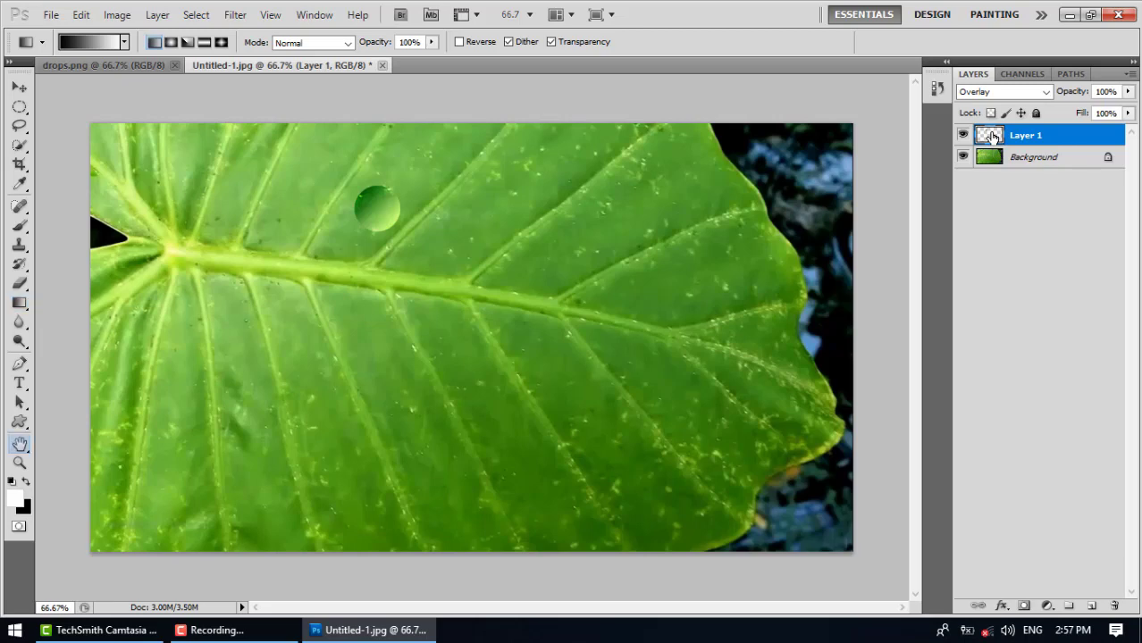
left_click(667, 161)
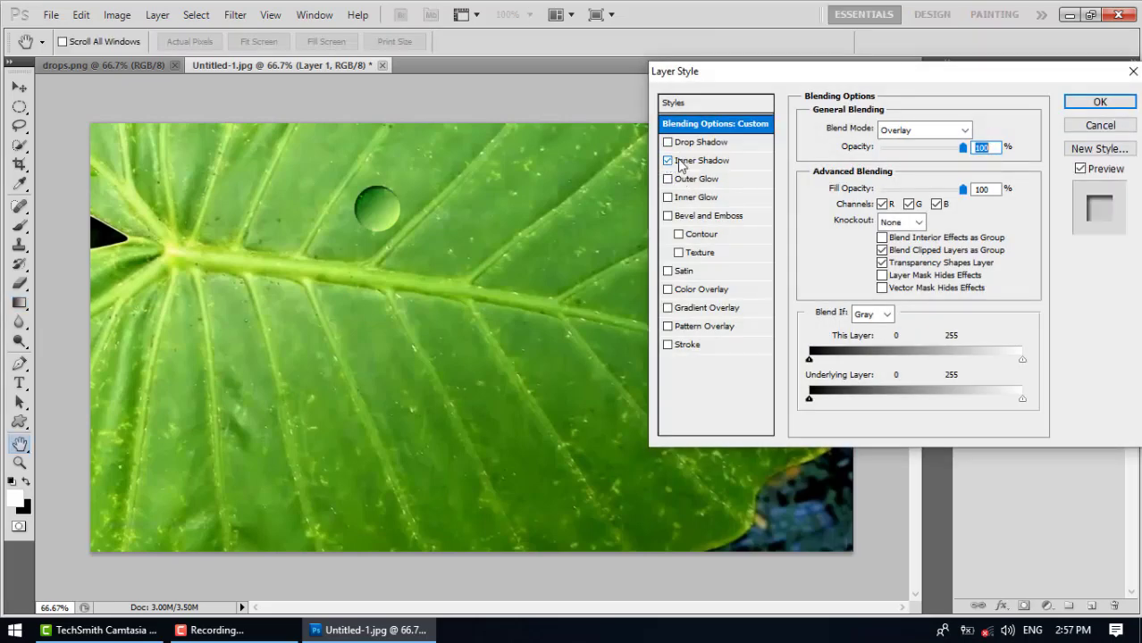
left_click(701, 161)
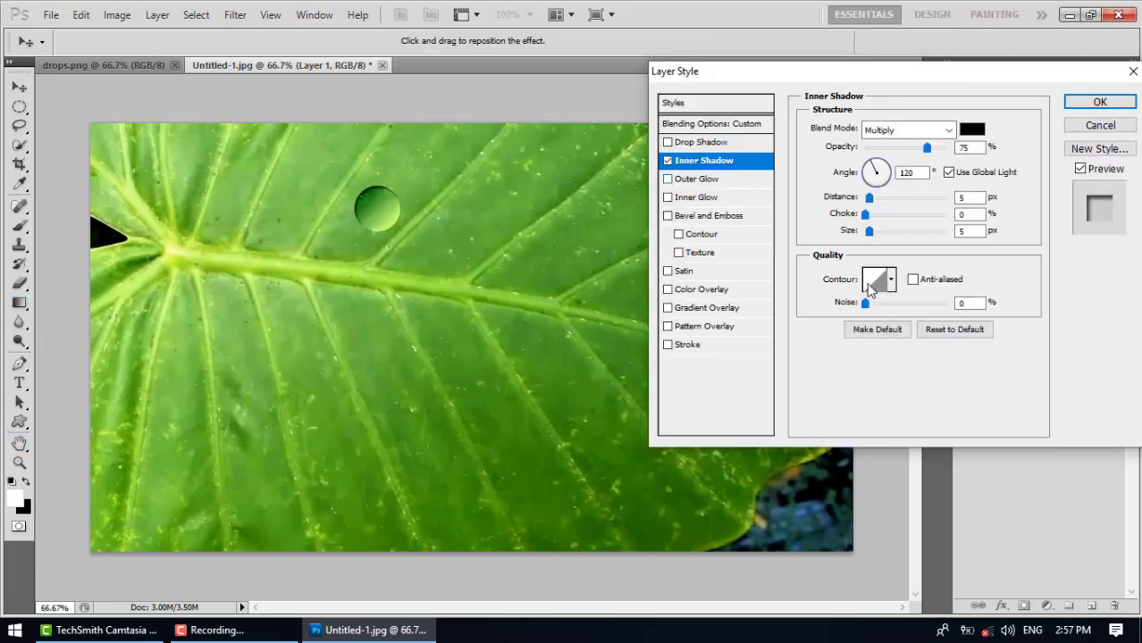
Step: Try the Lighter Color and Lighten blend modes on the inner shadow, with a light angle of 54°
left_click(949, 130)
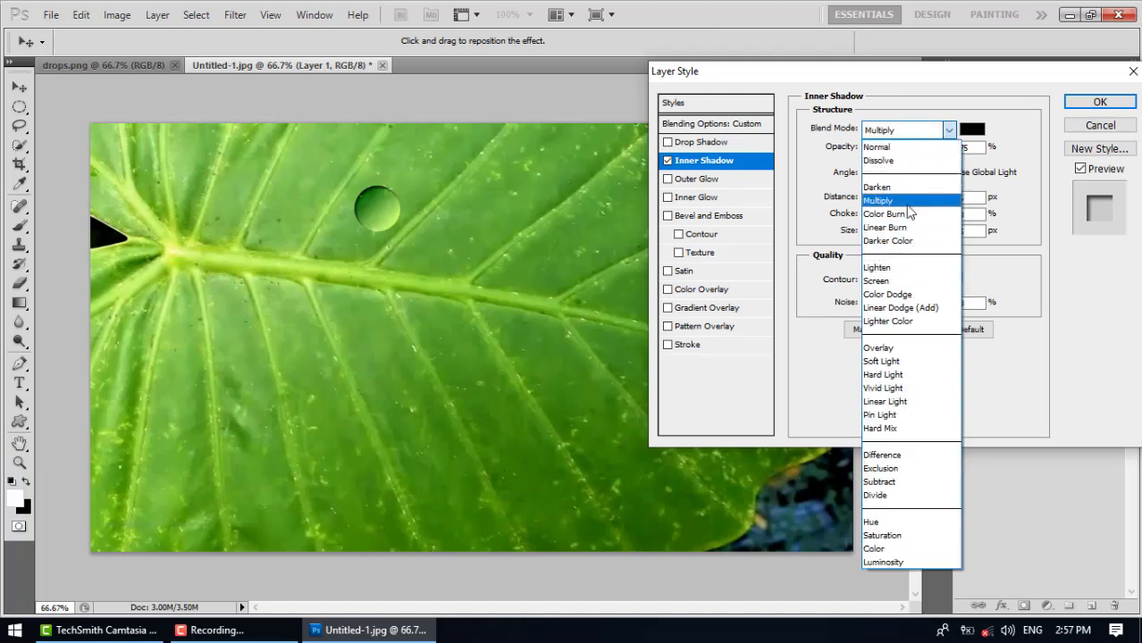
left_click(894, 321)
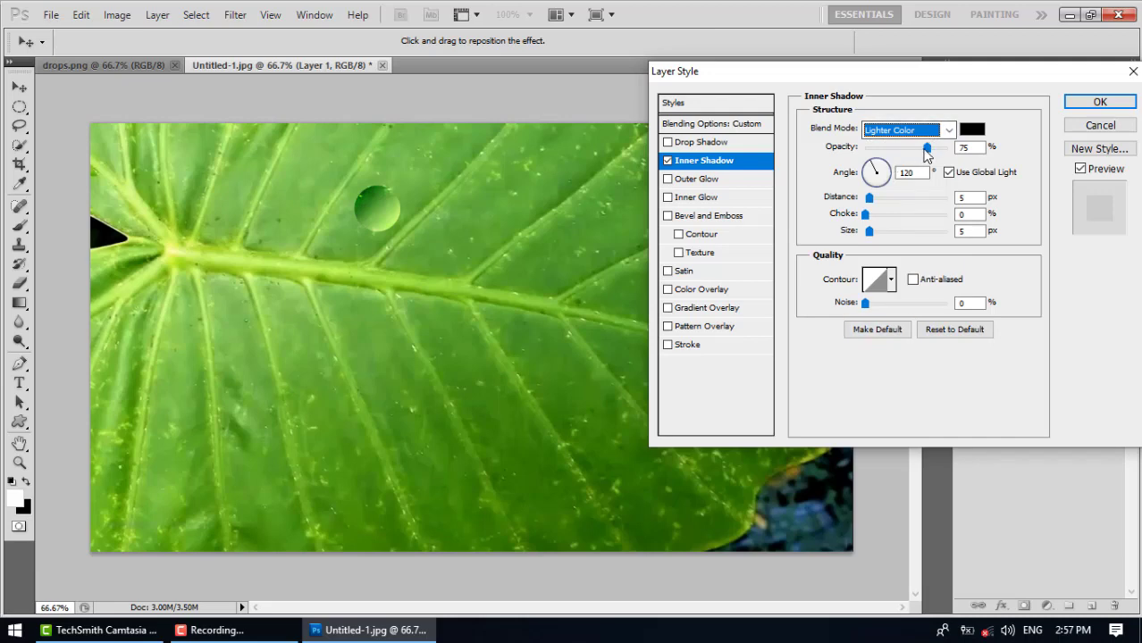
left_click_drag(880, 183, 884, 164)
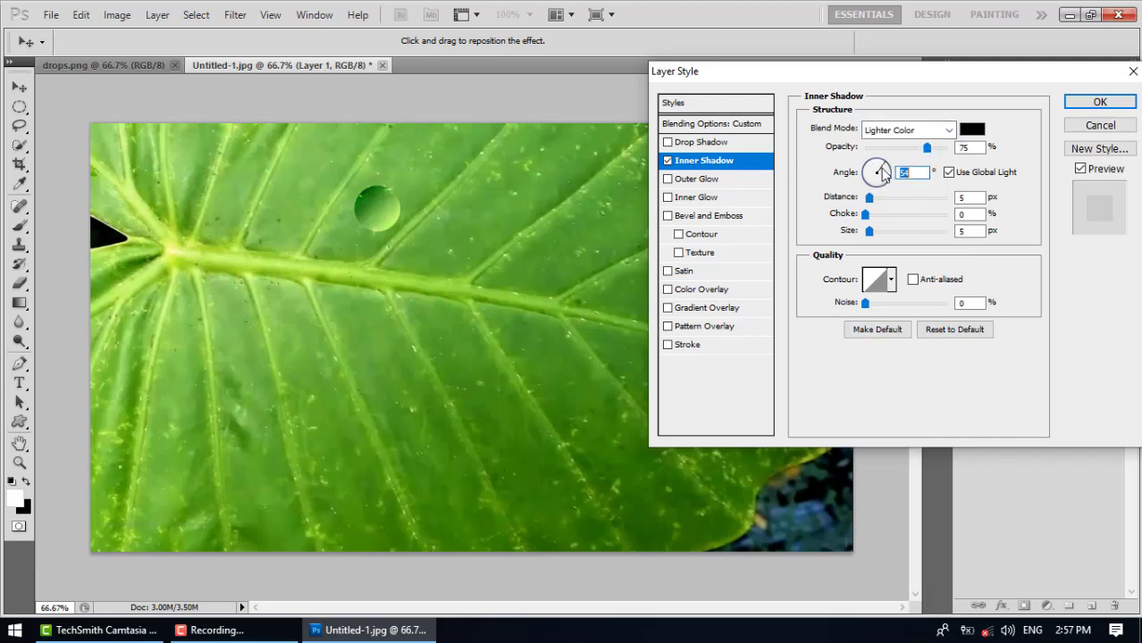
left_click(949, 132)
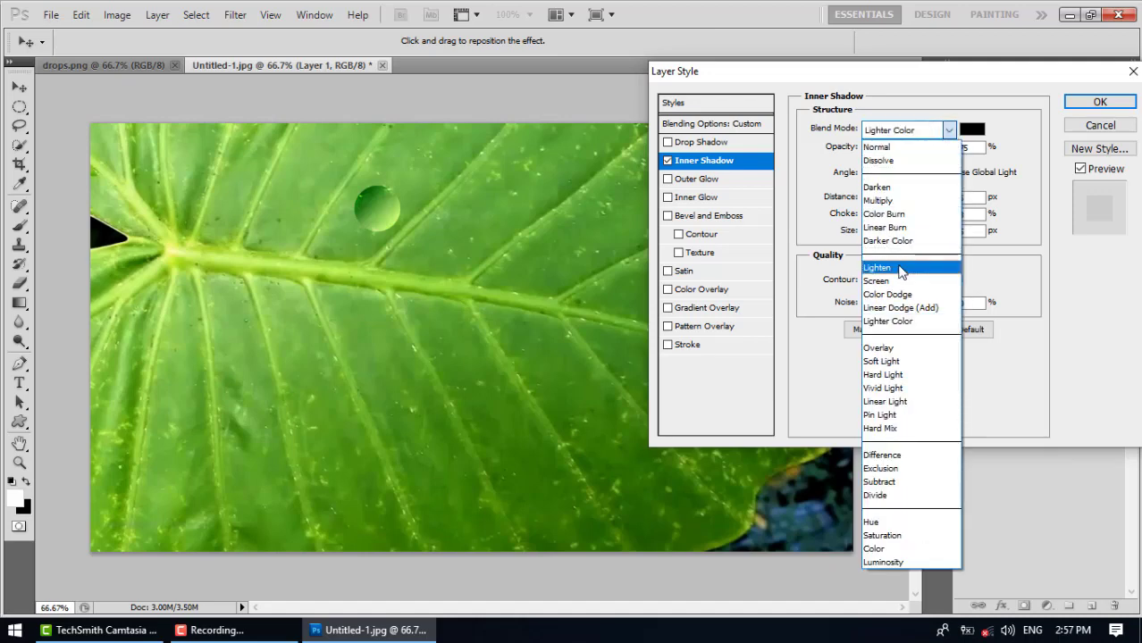
left_click(899, 271)
Step: Set the inner shadow to Linear Burn with a size of 10 px and a 146° angle independent of the global light
left_click(949, 132)
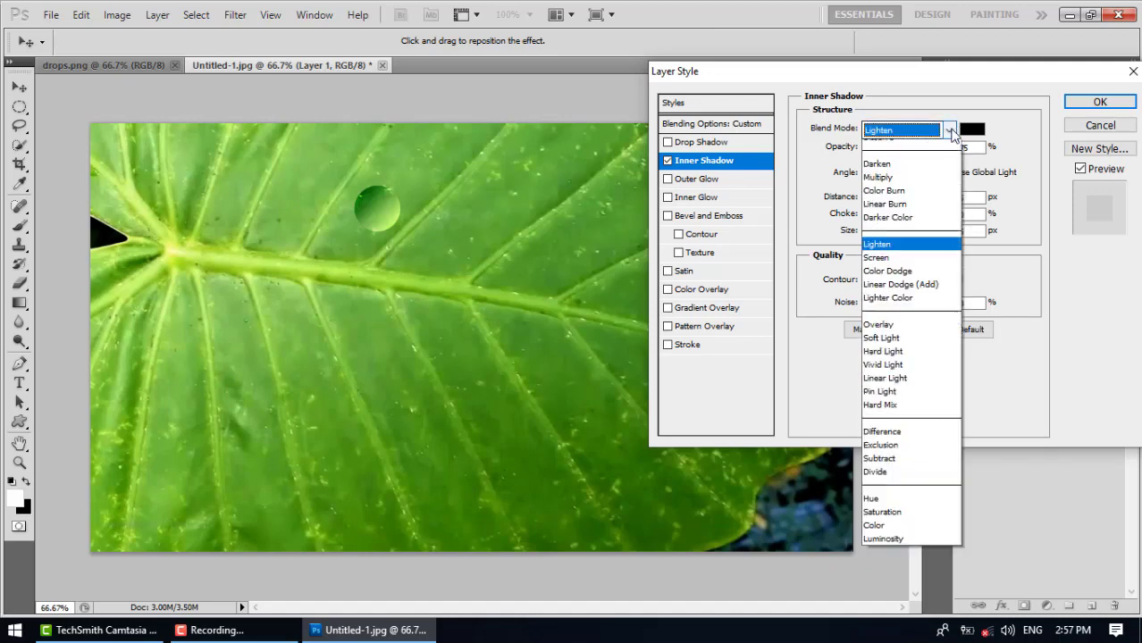
left_click(903, 226)
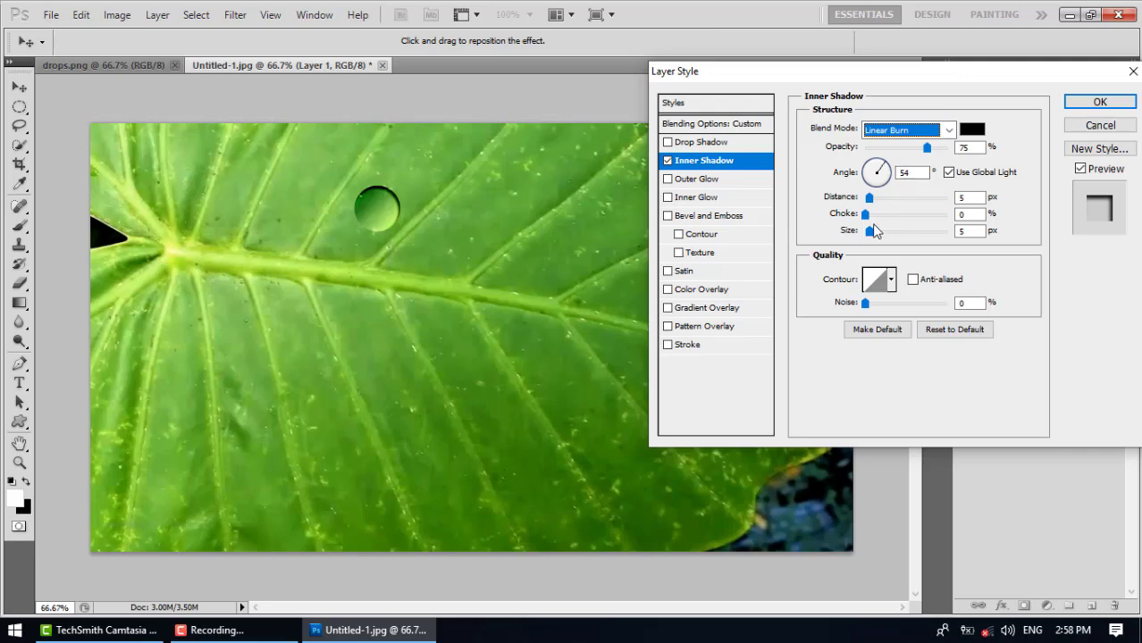
left_click_drag(875, 227, 870, 202)
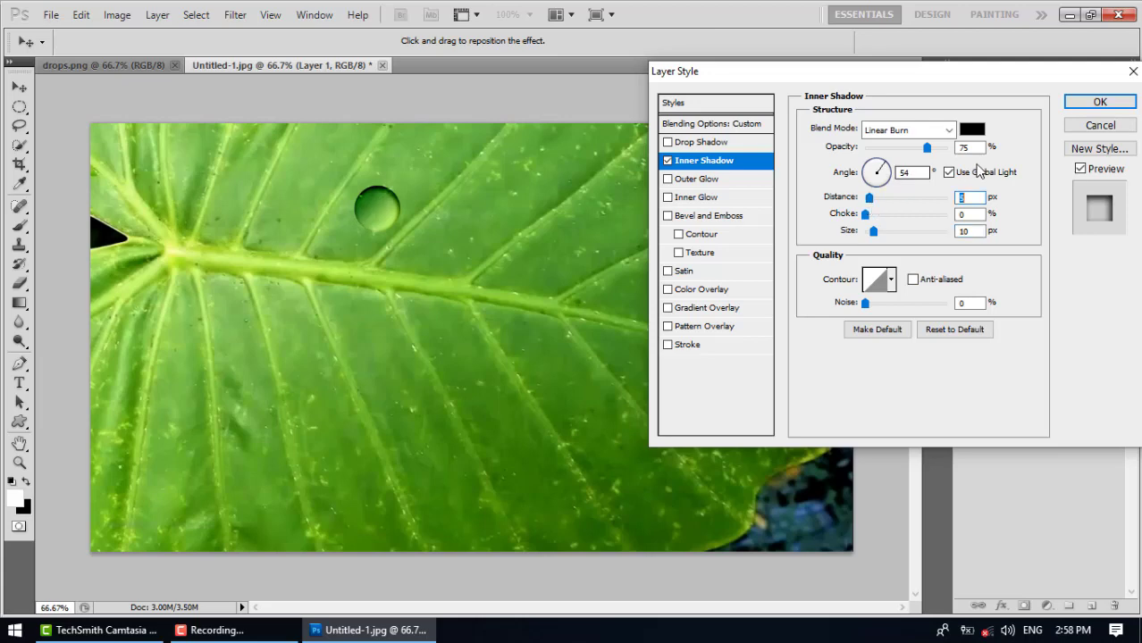
left_click(949, 172)
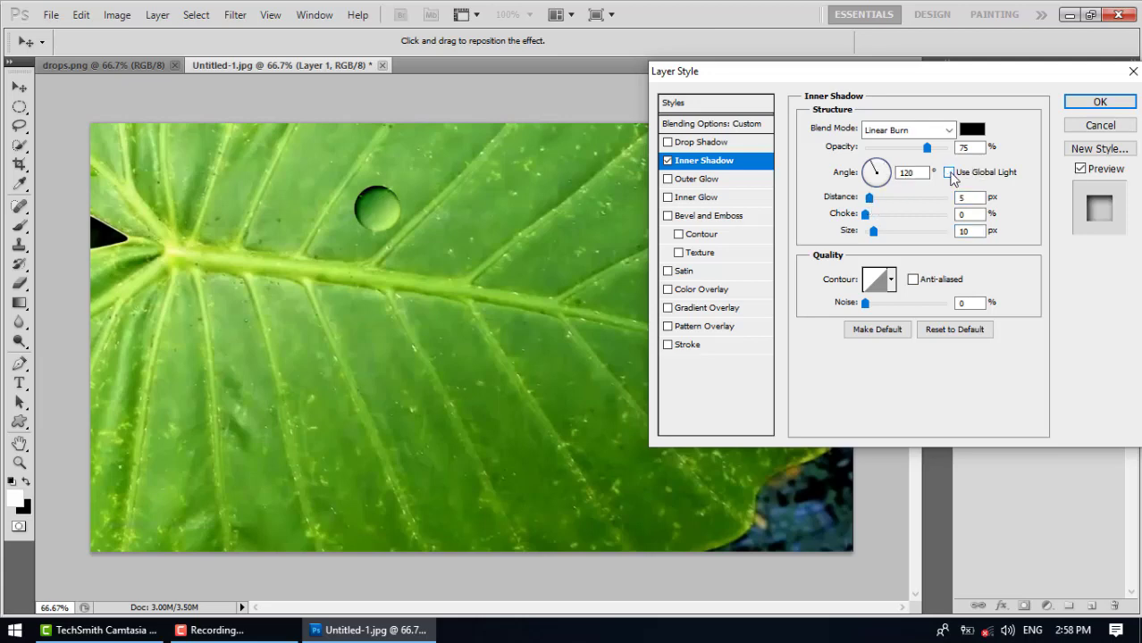
left_click_drag(879, 176, 868, 168)
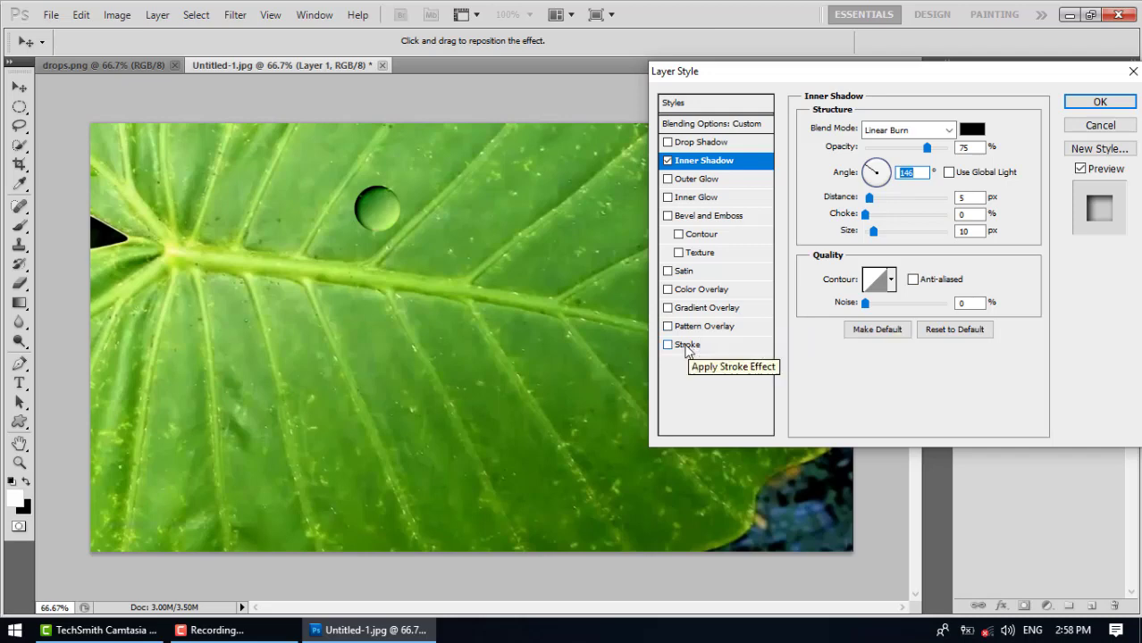
Step: Enable a Drop Shadow on Layer 1, turn off its global light and set its angle to -21°
left_click(692, 143)
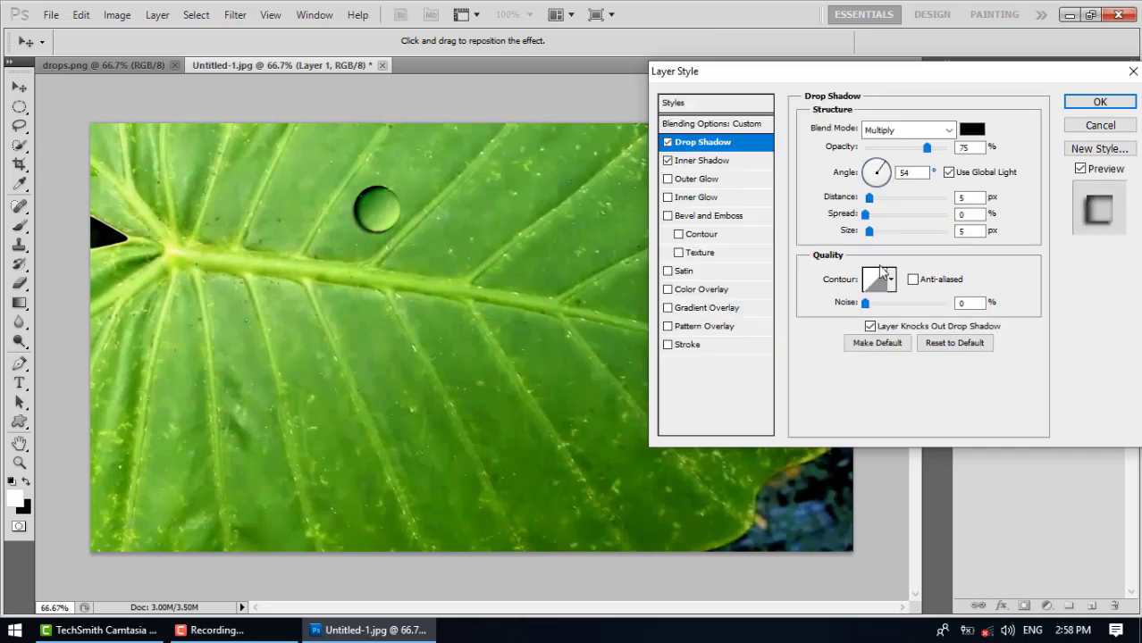
left_click(949, 173)
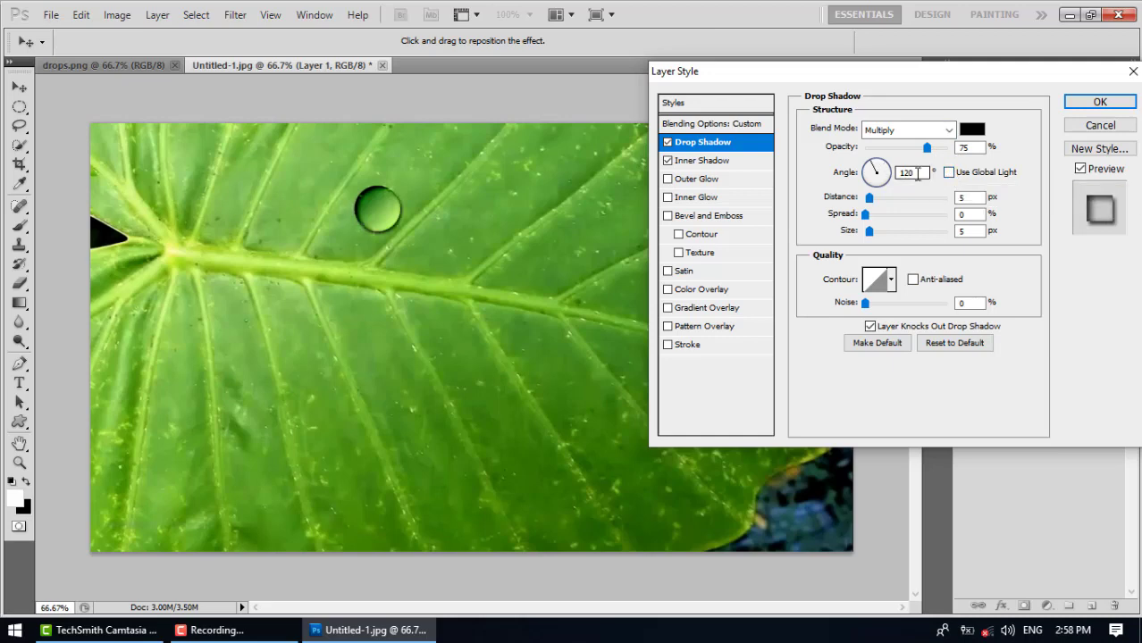
left_click_drag(884, 173, 884, 175)
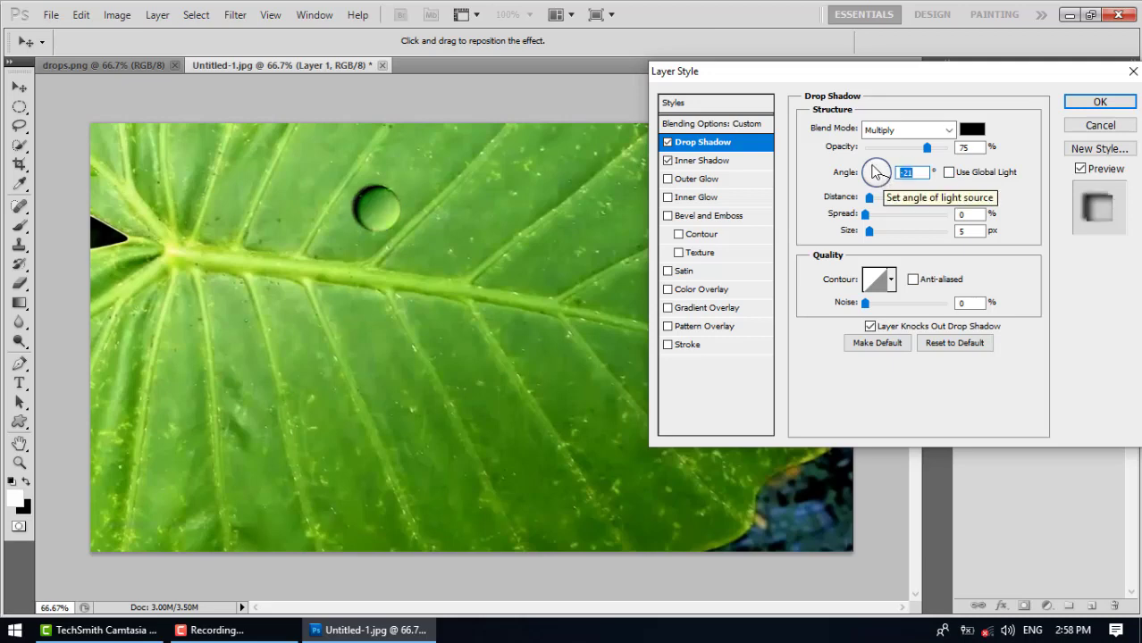
Step: Set the drop shadow's angle to 128°, spread to 10% and size to 7 px, and apply the layer style
left_click(872, 170)
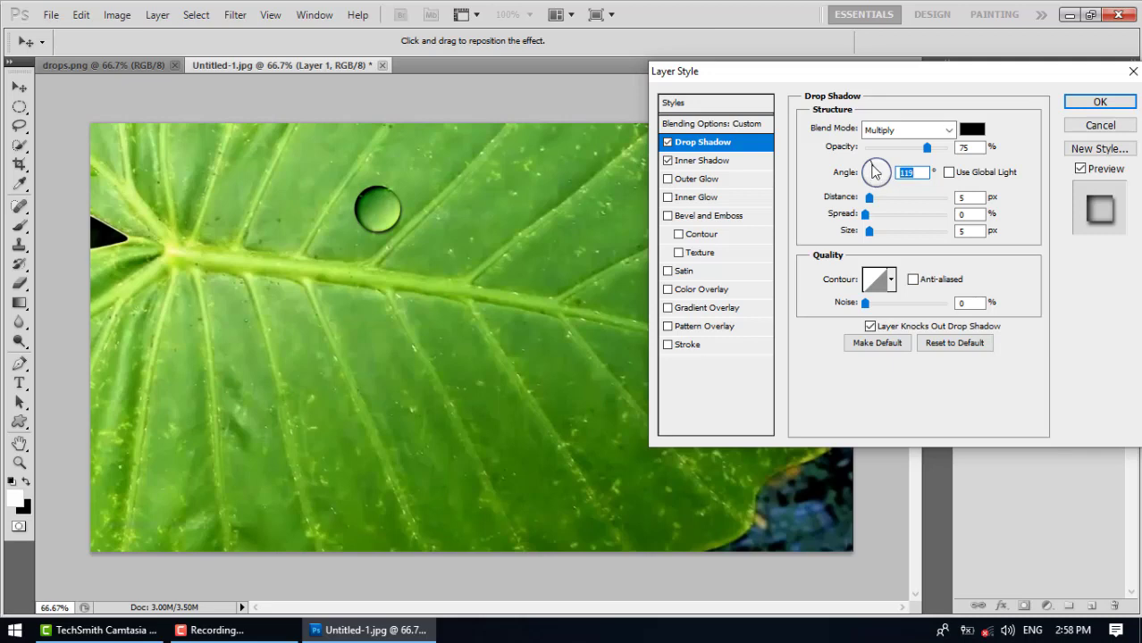
left_click(875, 172)
left_click_drag(868, 234, 874, 220)
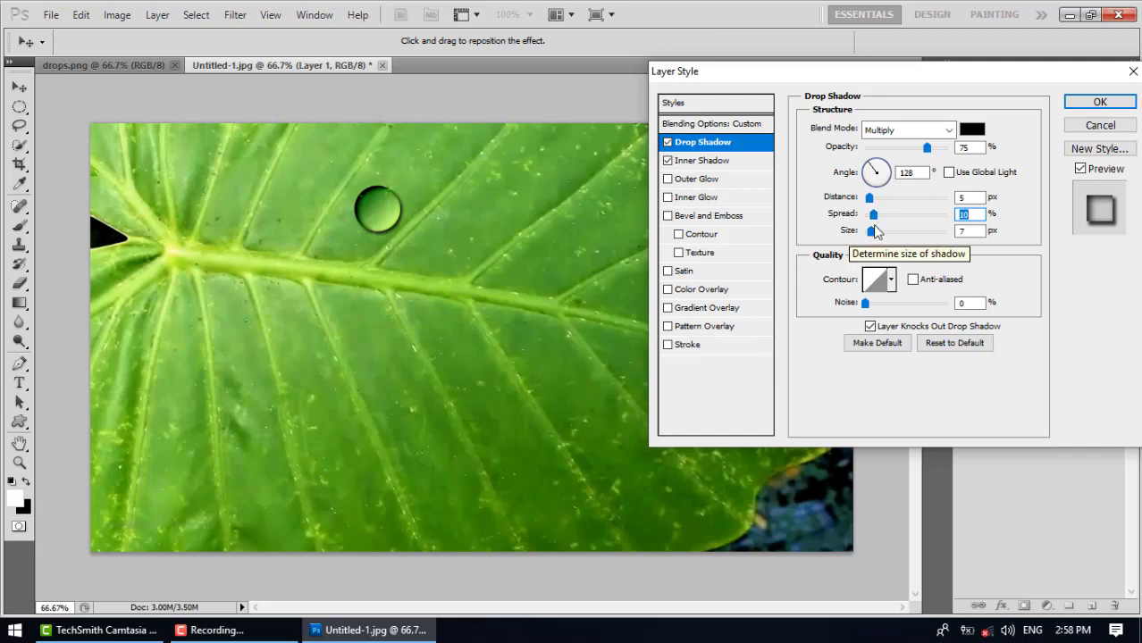
left_click(1099, 103)
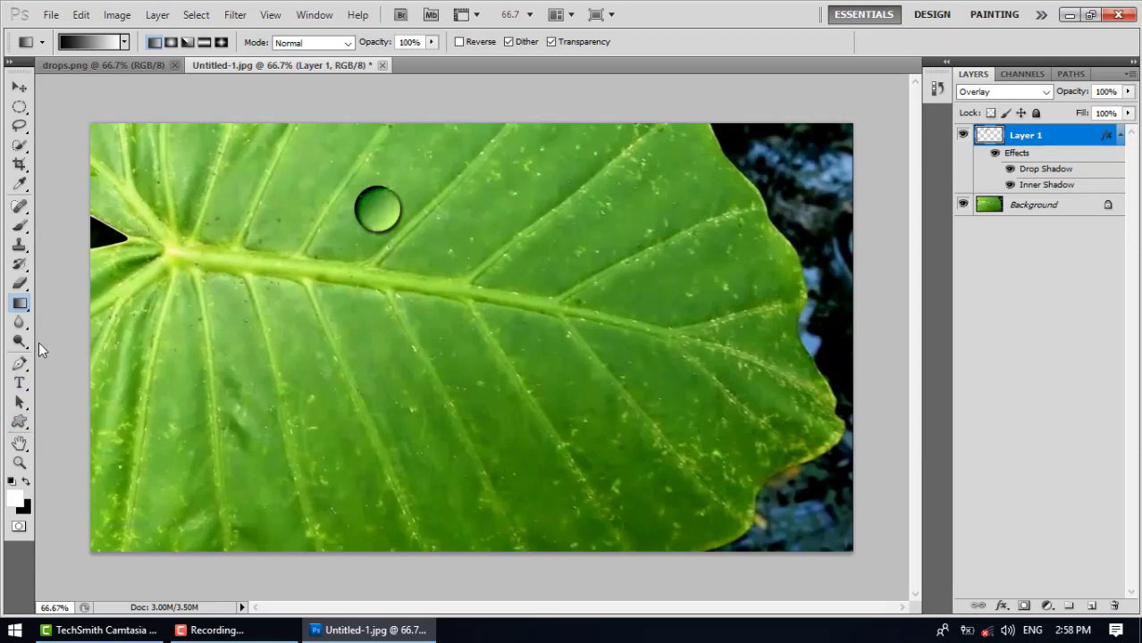
Step: Set up the Brush tool with white as the foreground color and a hardness of 91%
left_click(19, 227)
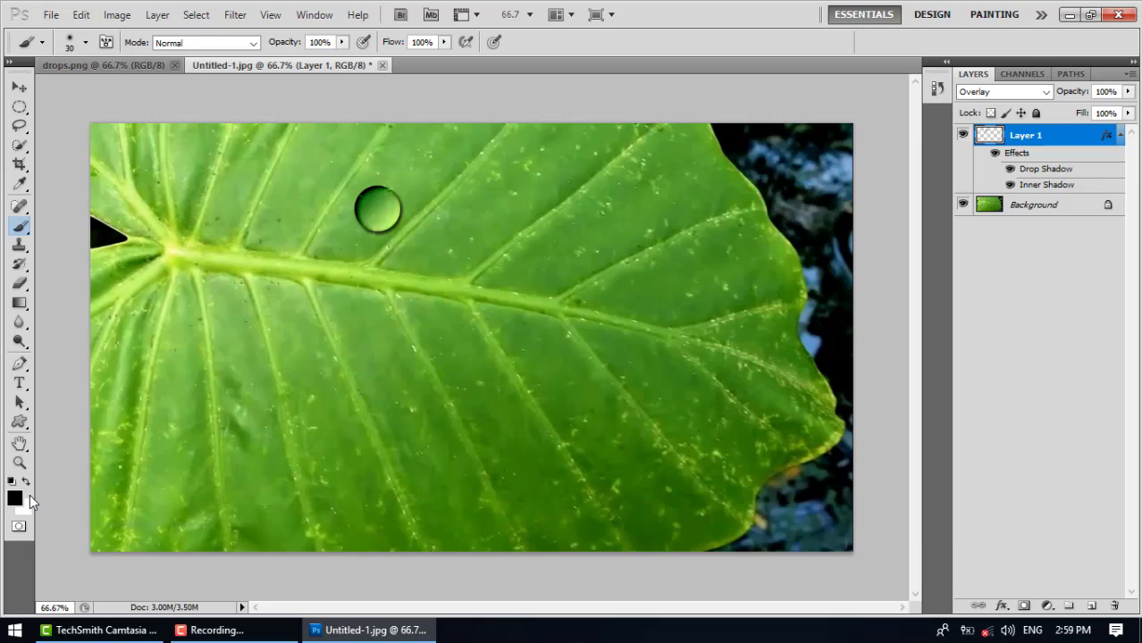
left_click(27, 483)
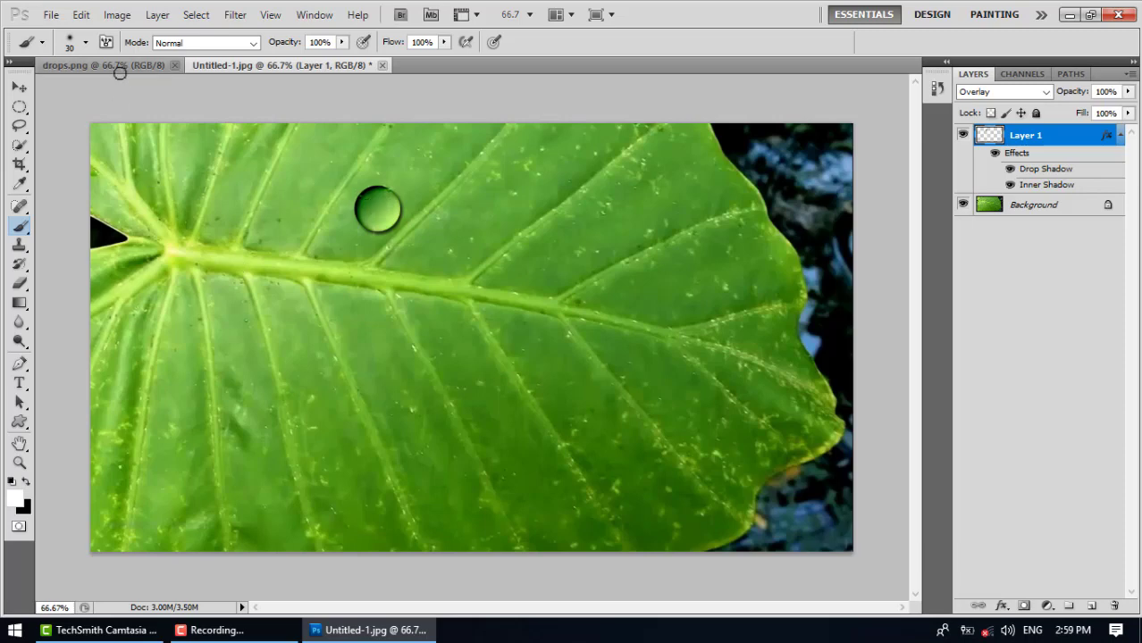
right_click(340, 176)
left_click_drag(361, 245, 575, 259)
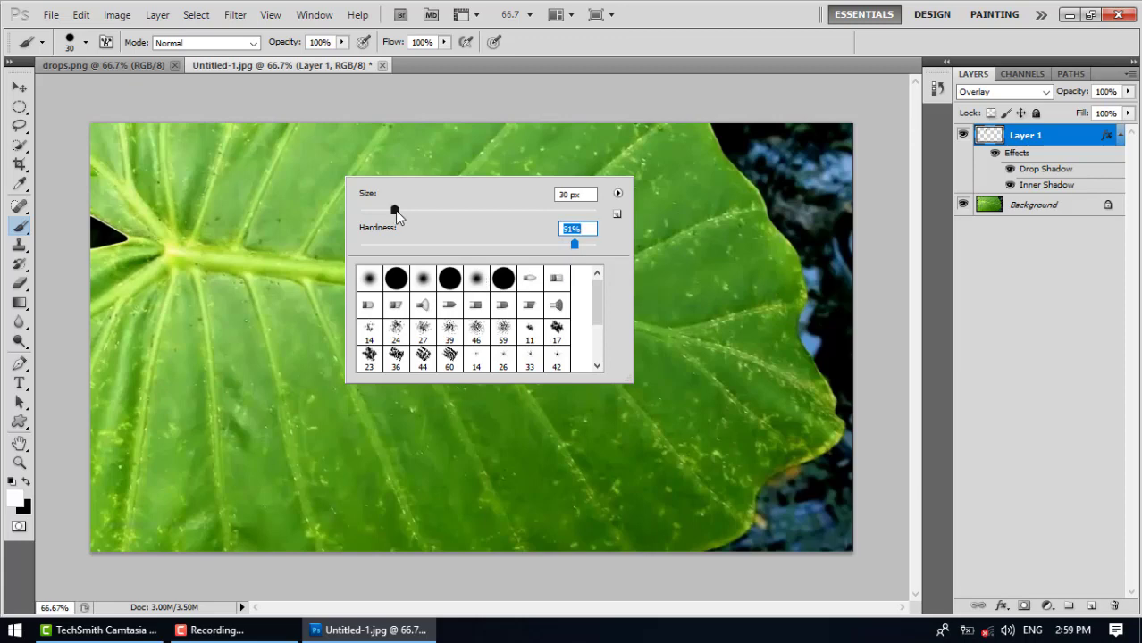
Step: Paint a single round white highlight in the upper-left part of the water drop, undoing the trial dabs
left_click(713, 245)
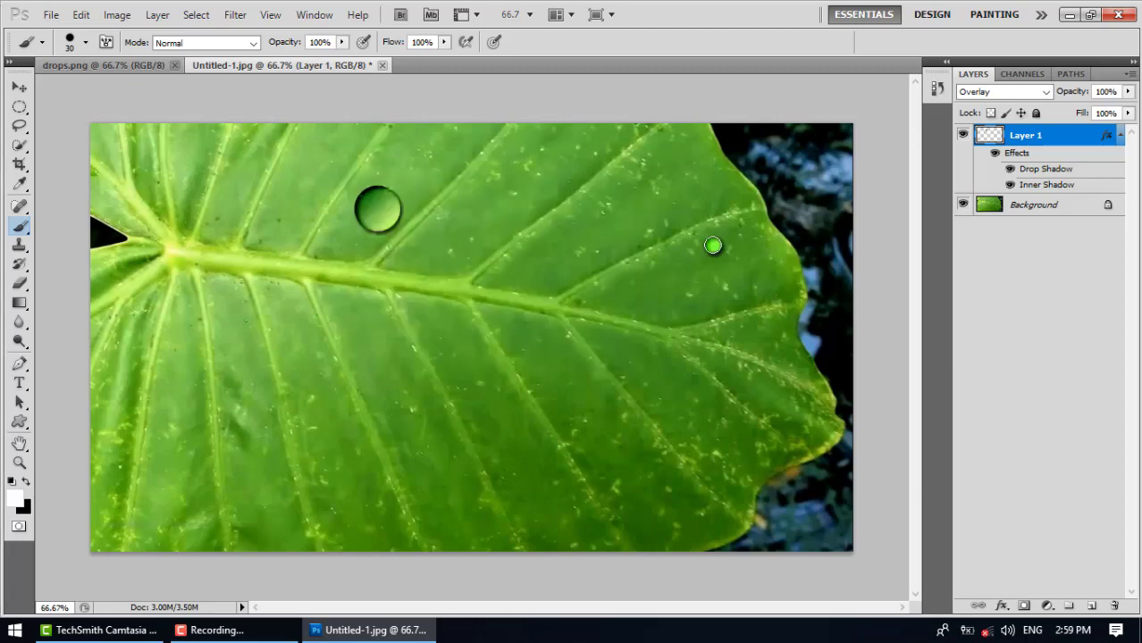
key("ctrl+z")
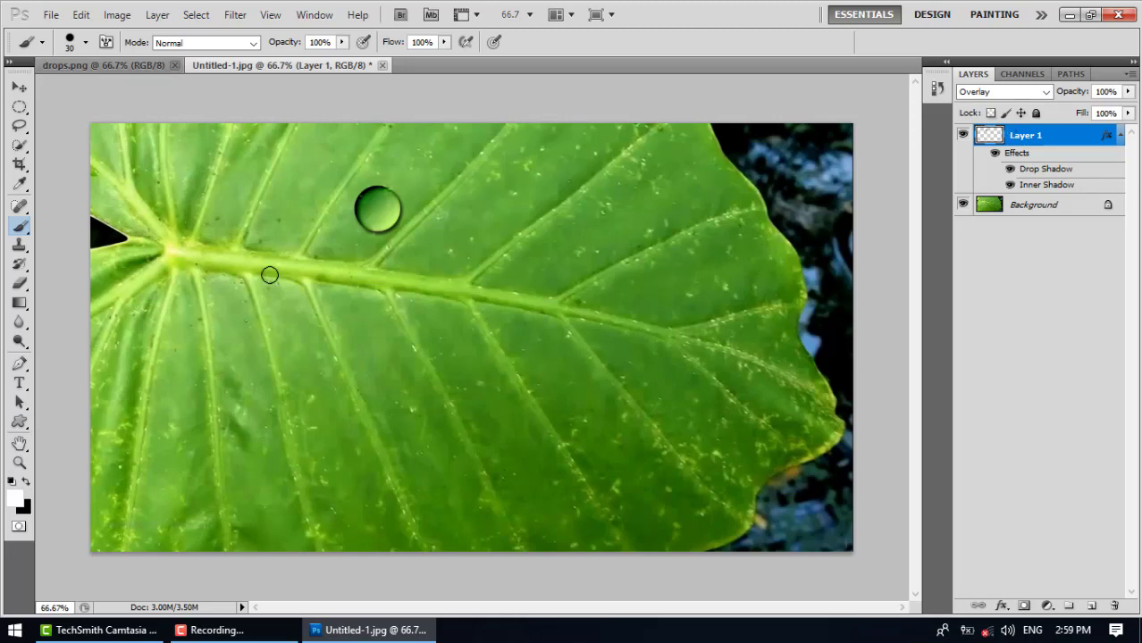
left_click(370, 202)
key("ctrl+z")
left_click(369, 203)
Step: Duplicate Layer 1 with Layer via Copy and move the copied drop to the lower right of the original
left_click(19, 86)
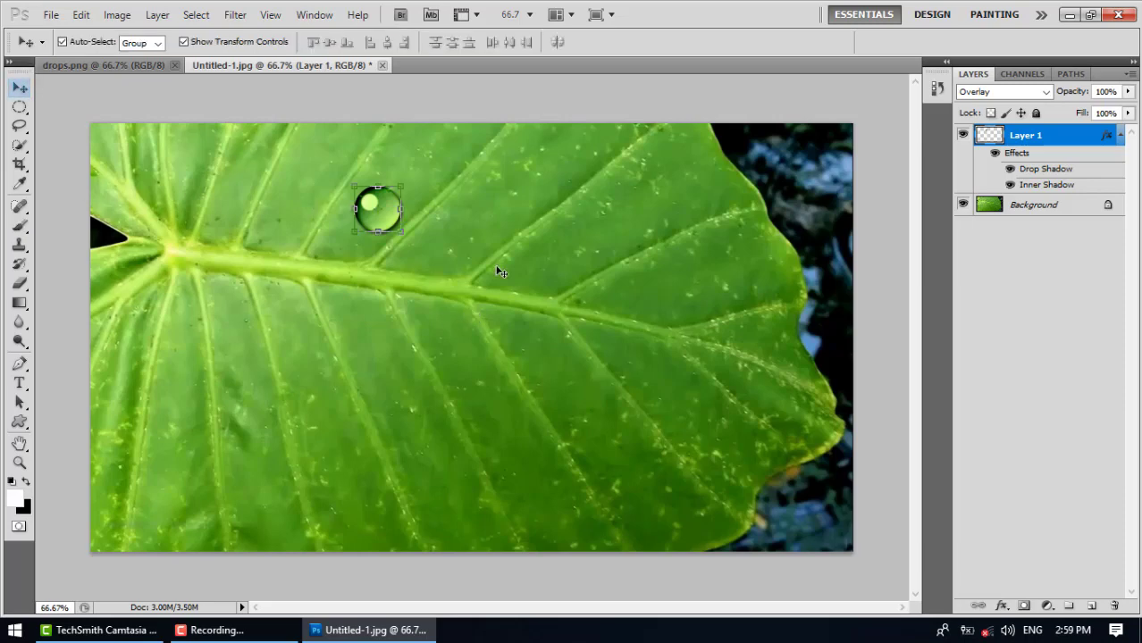
key("ctrl+j")
key("ctrl+z")
left_click(155, 14)
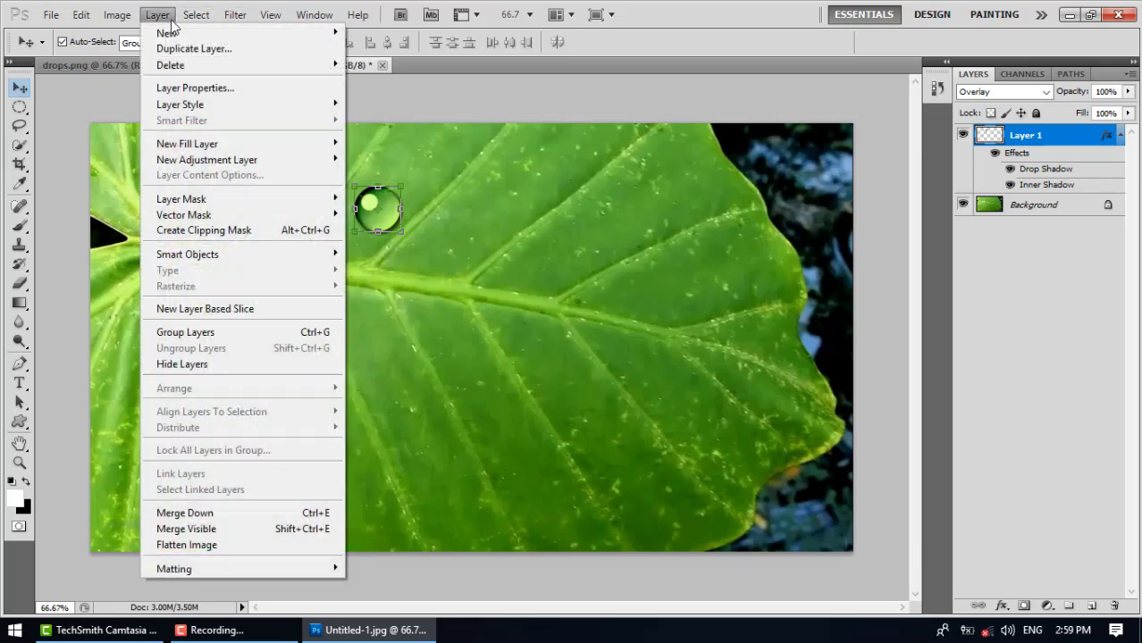
left_click(156, 14)
left_click(157, 14)
mouse_move(166, 32)
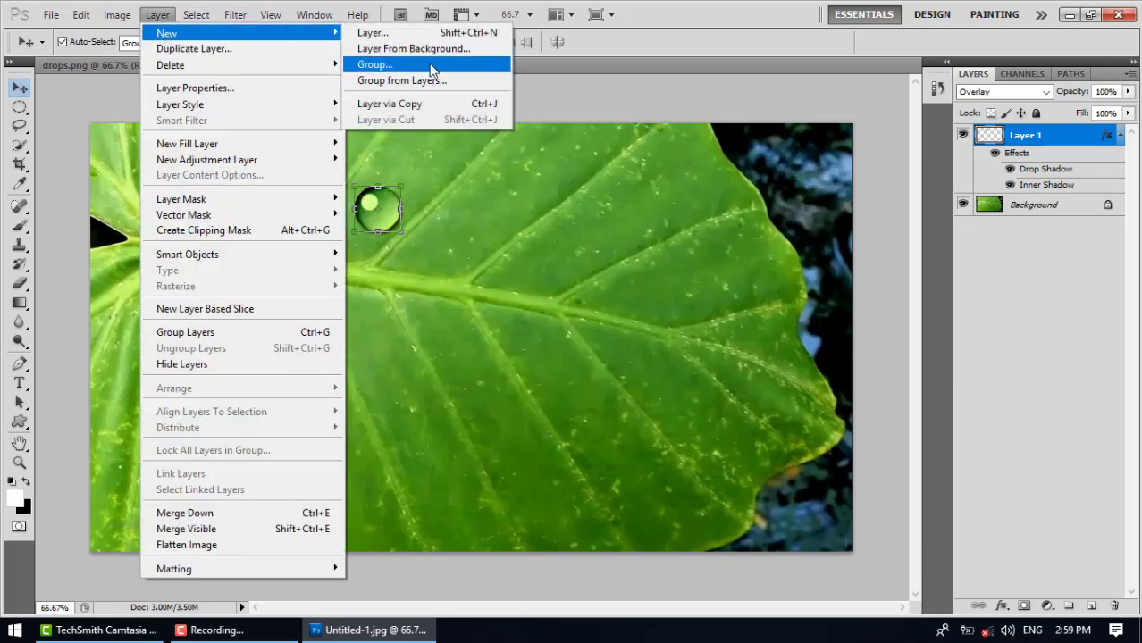
left_click(409, 104)
left_click_drag(379, 187, 478, 232)
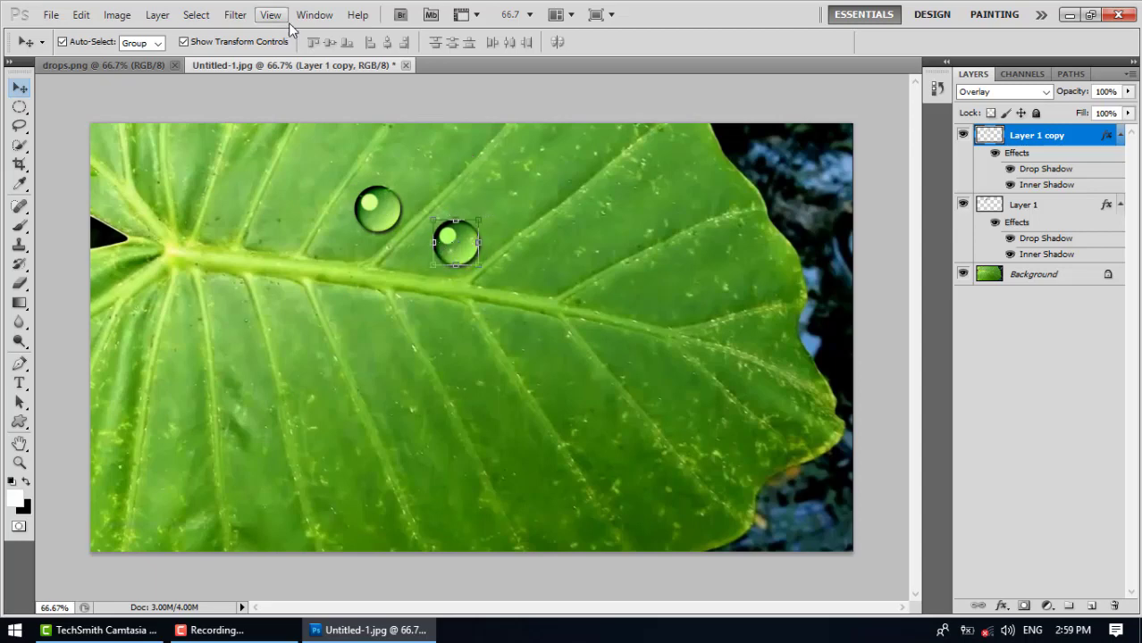
Step: Reshape the copied drop with the Liquify filter, using a smaller warp brush to distort its round outline
left_click(235, 14)
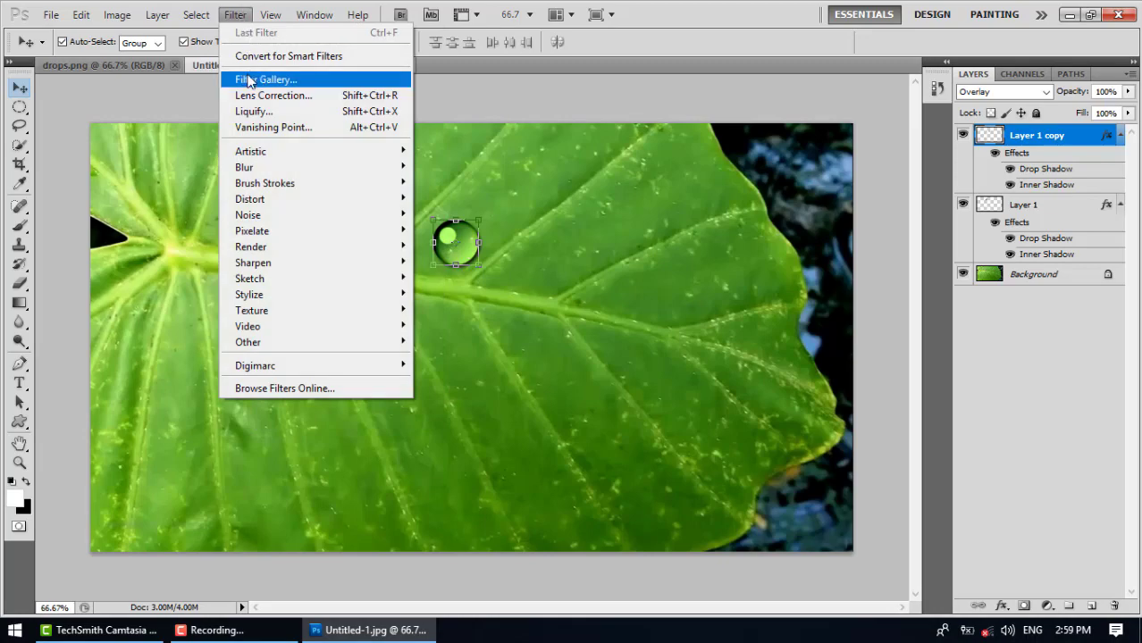
left_click(251, 111)
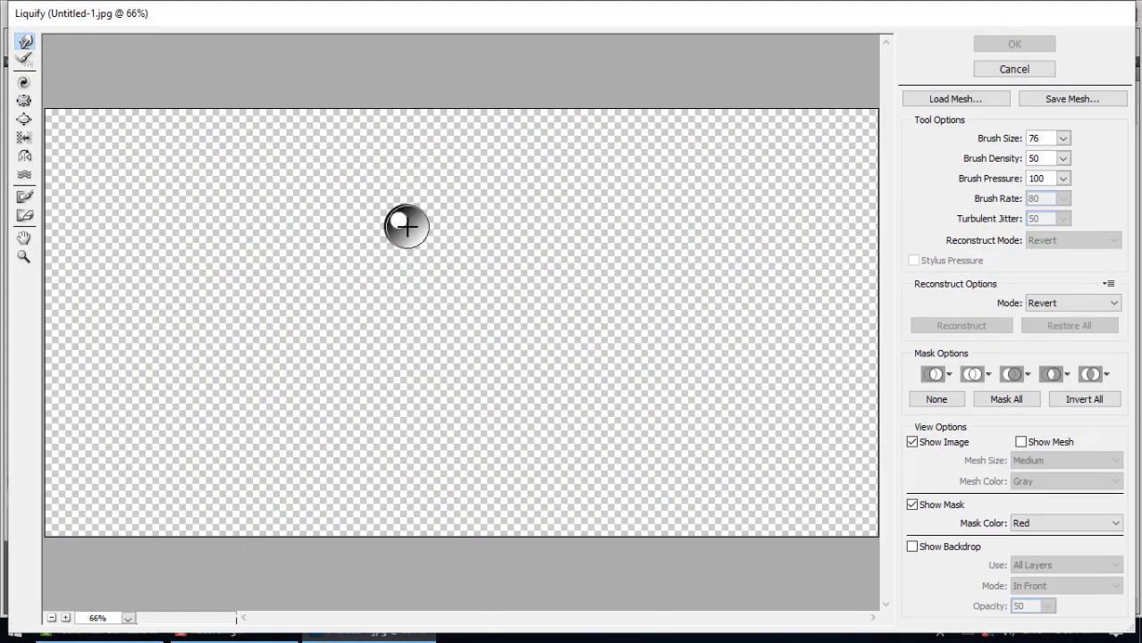
key("bracketleft")
key("bracketleft")
key("bracketleft")
left_click_drag(405, 223, 386, 187)
left_click(1010, 44)
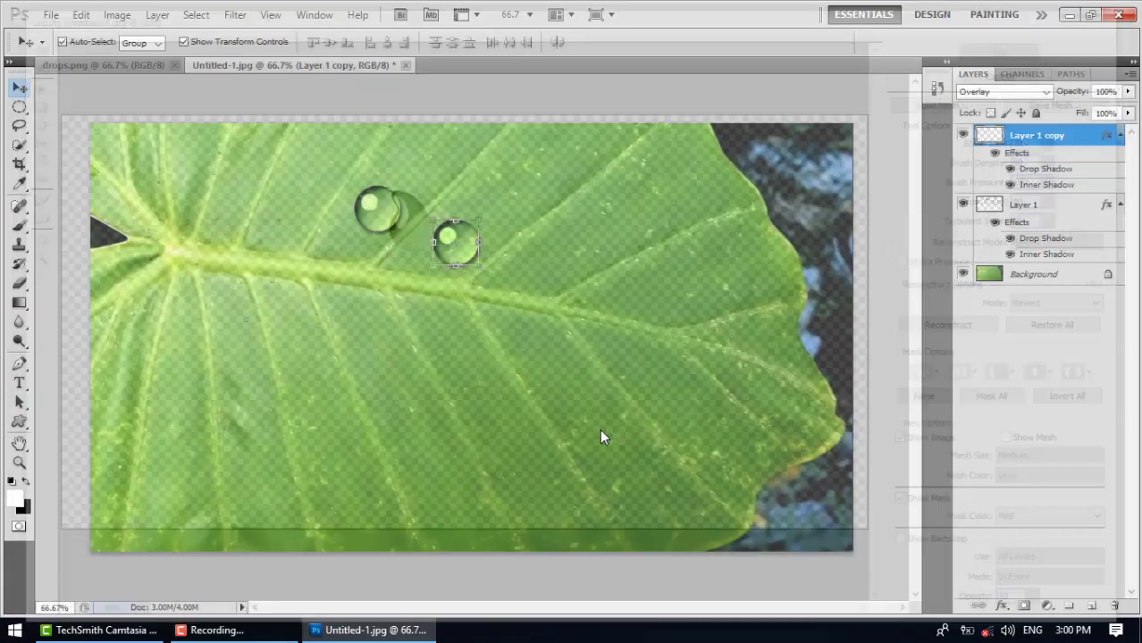